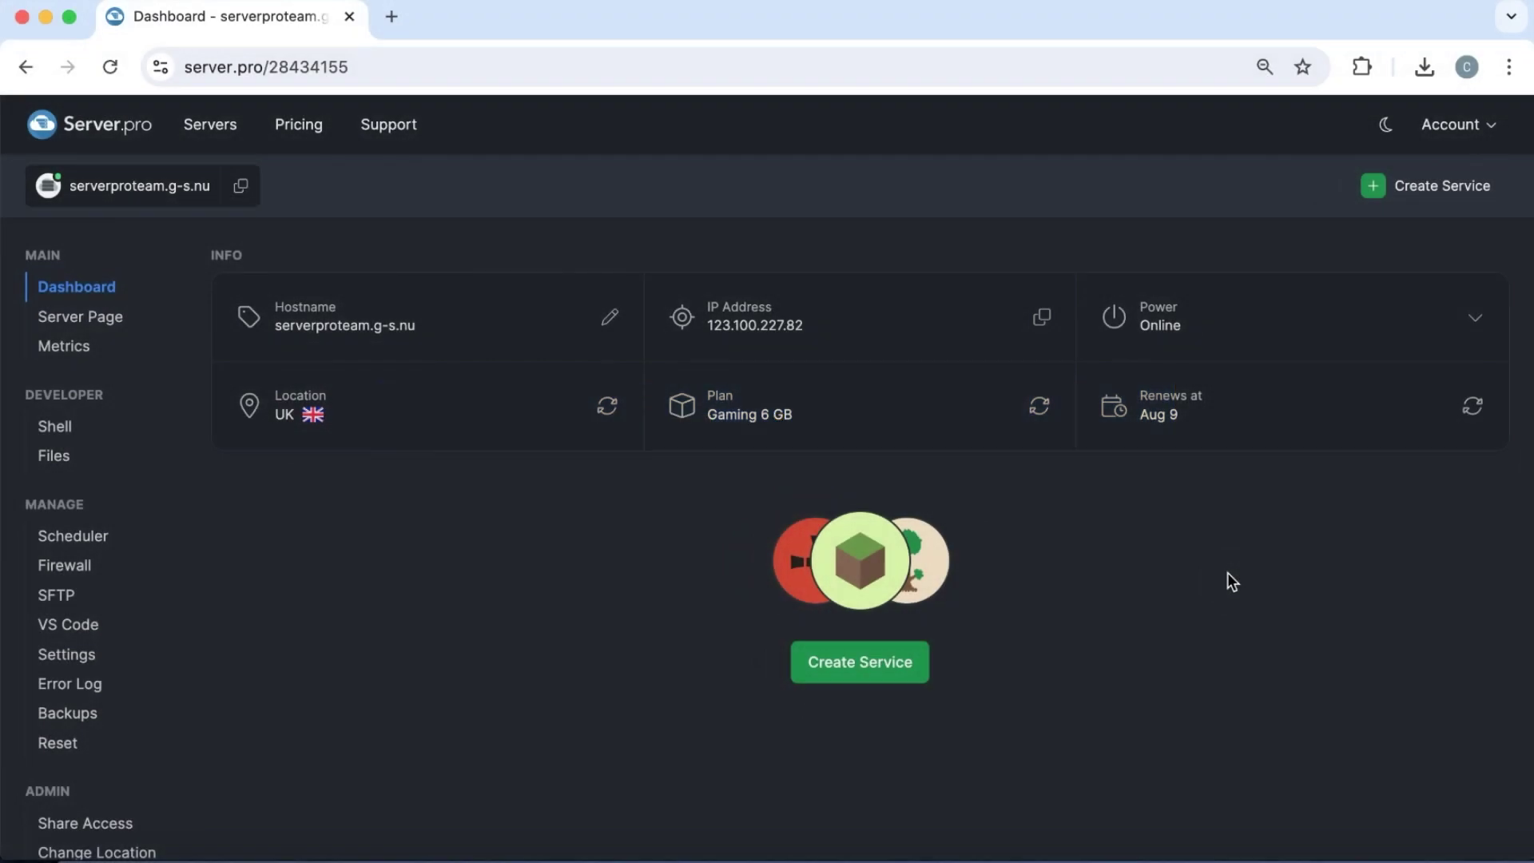
# Create a new Minecraft service with server type Paper and version 1.20.6.
pyautogui.click(892, 675)
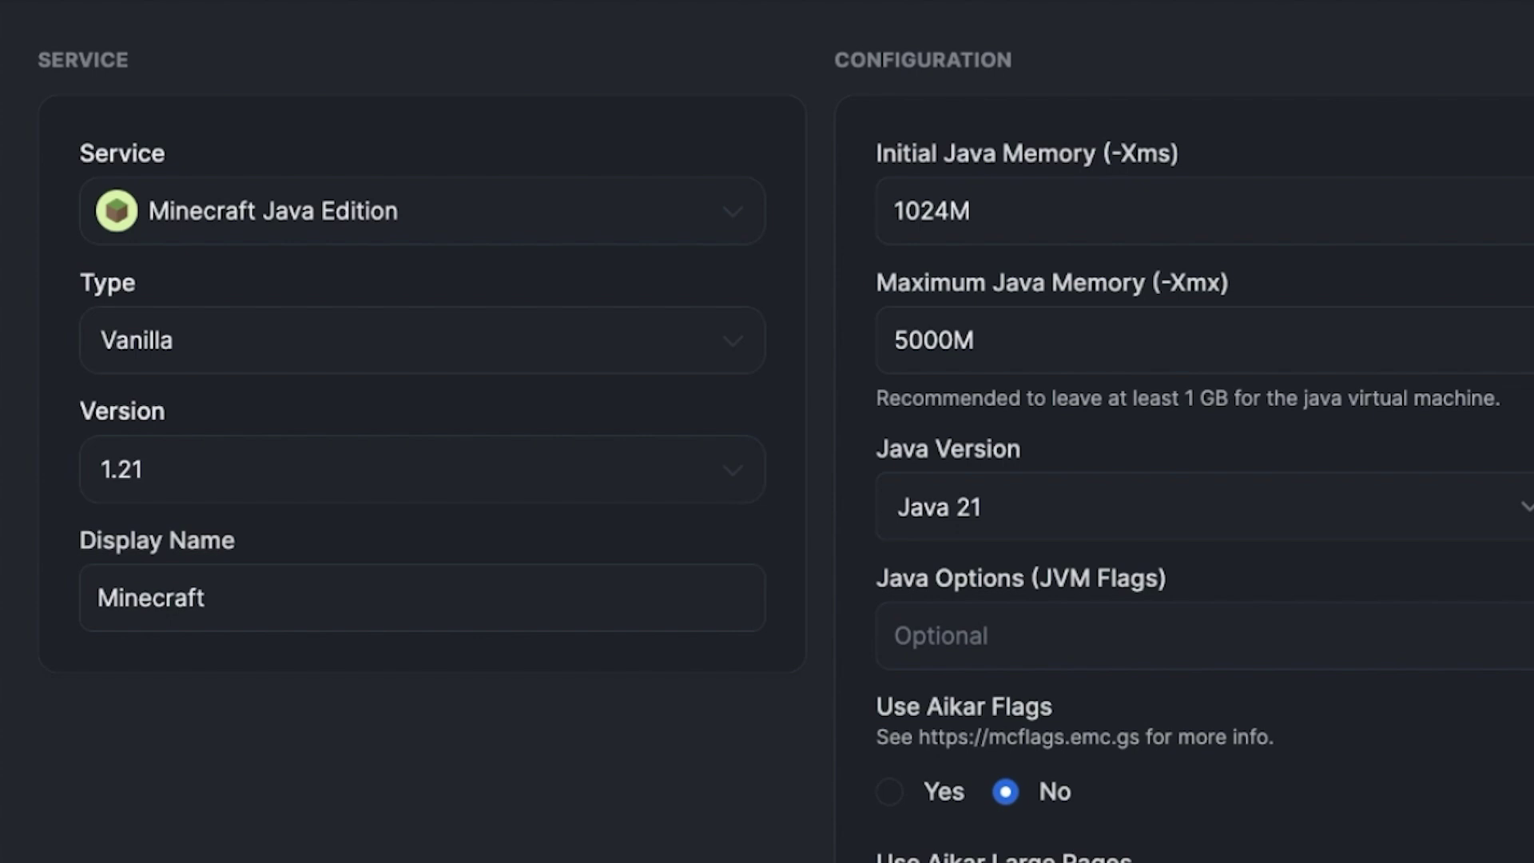
pyautogui.click(343, 328)
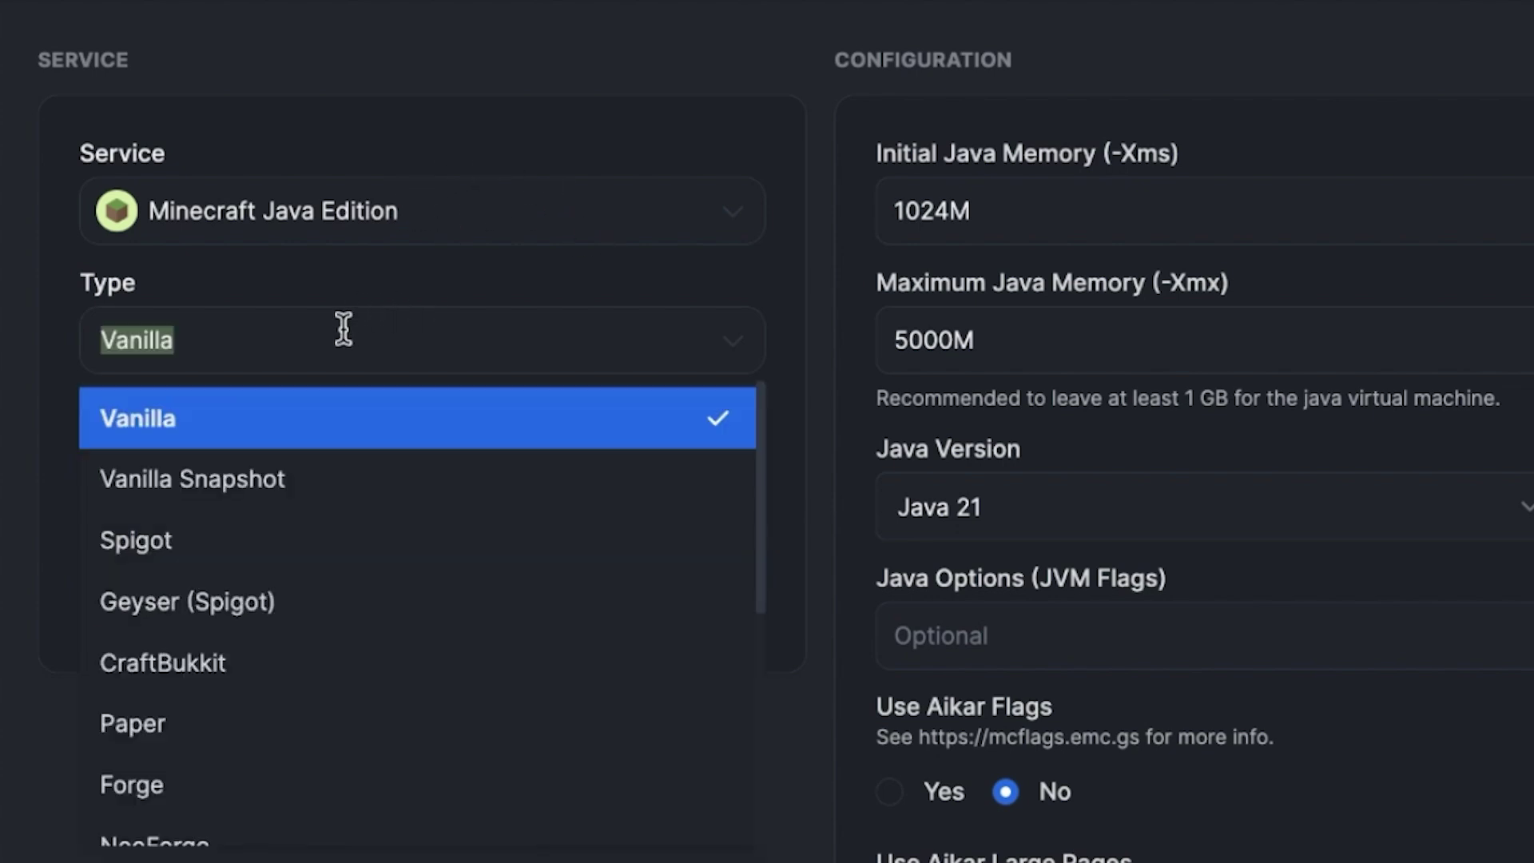
pyautogui.click(243, 723)
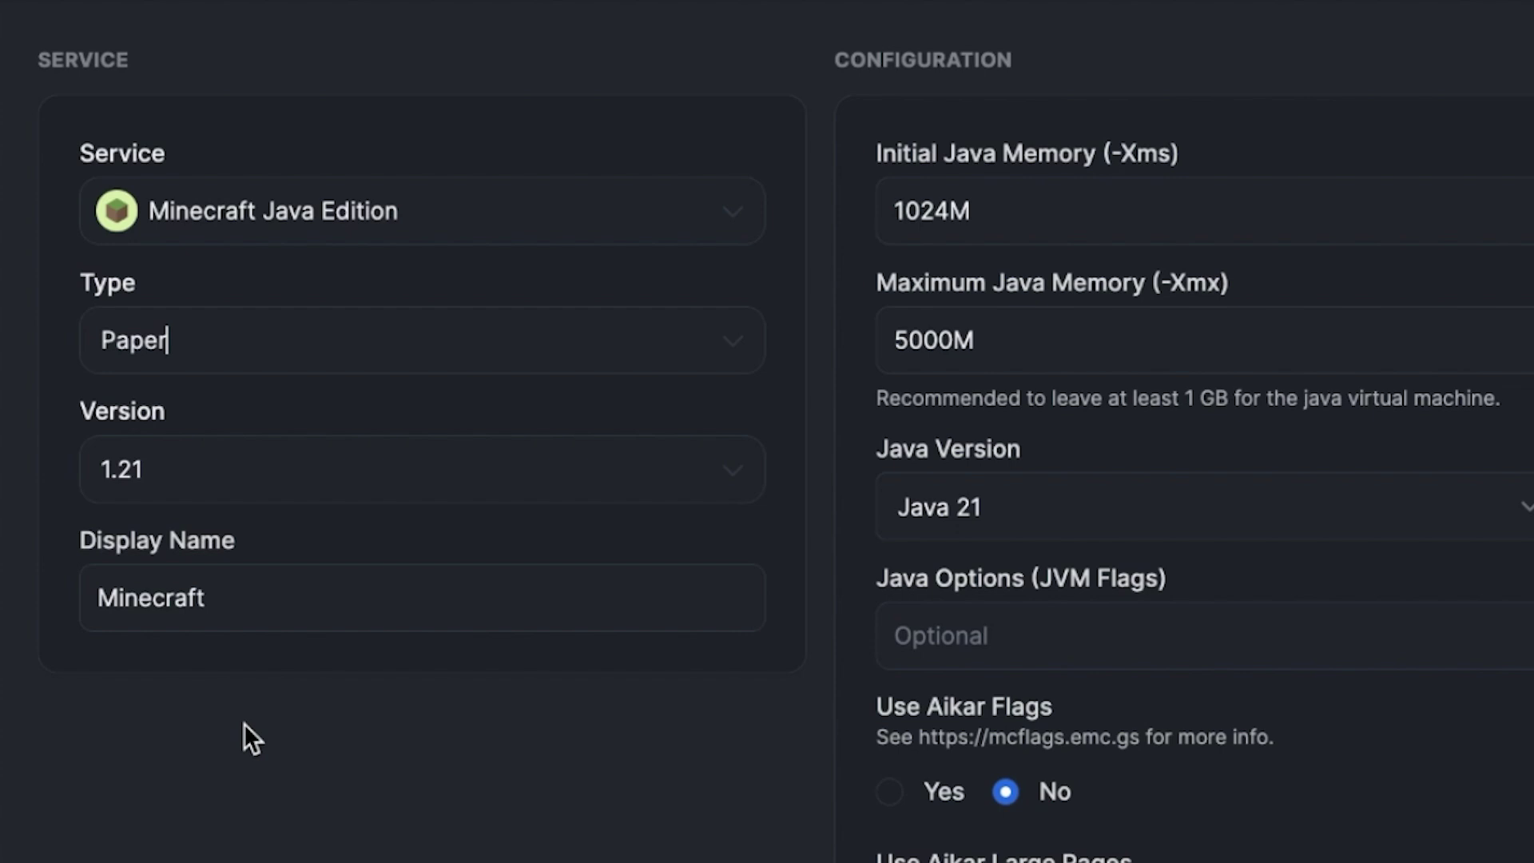
pyautogui.click(184, 471)
pyautogui.click(213, 606)
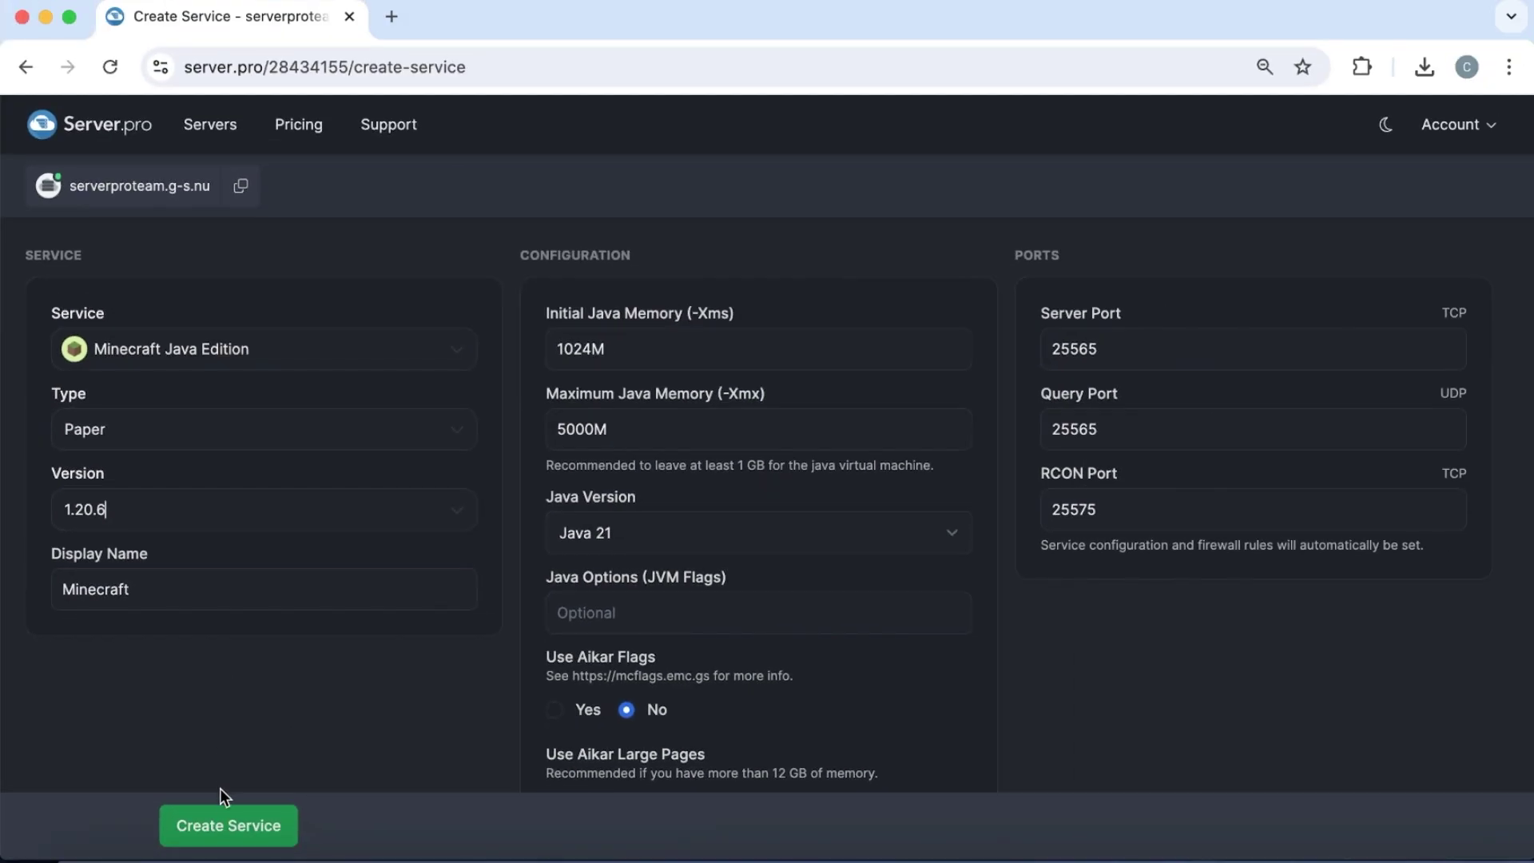
pyautogui.click(224, 823)
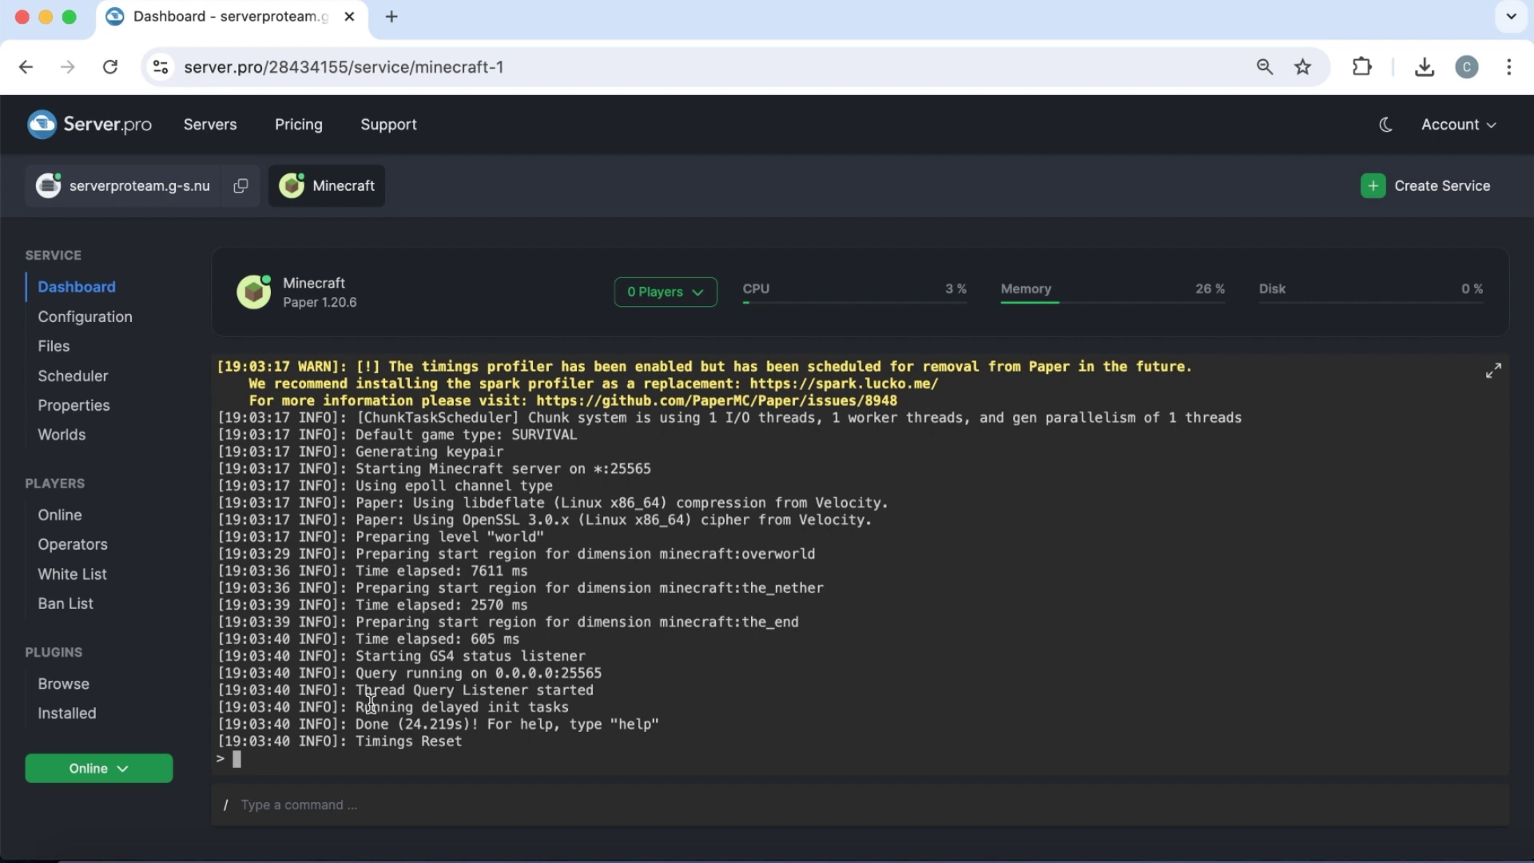
# Search the plugin catalogue for 'discordsrv', install its latest version, and restart the server.
pyautogui.click(96, 684)
pyautogui.write('discordsrv')
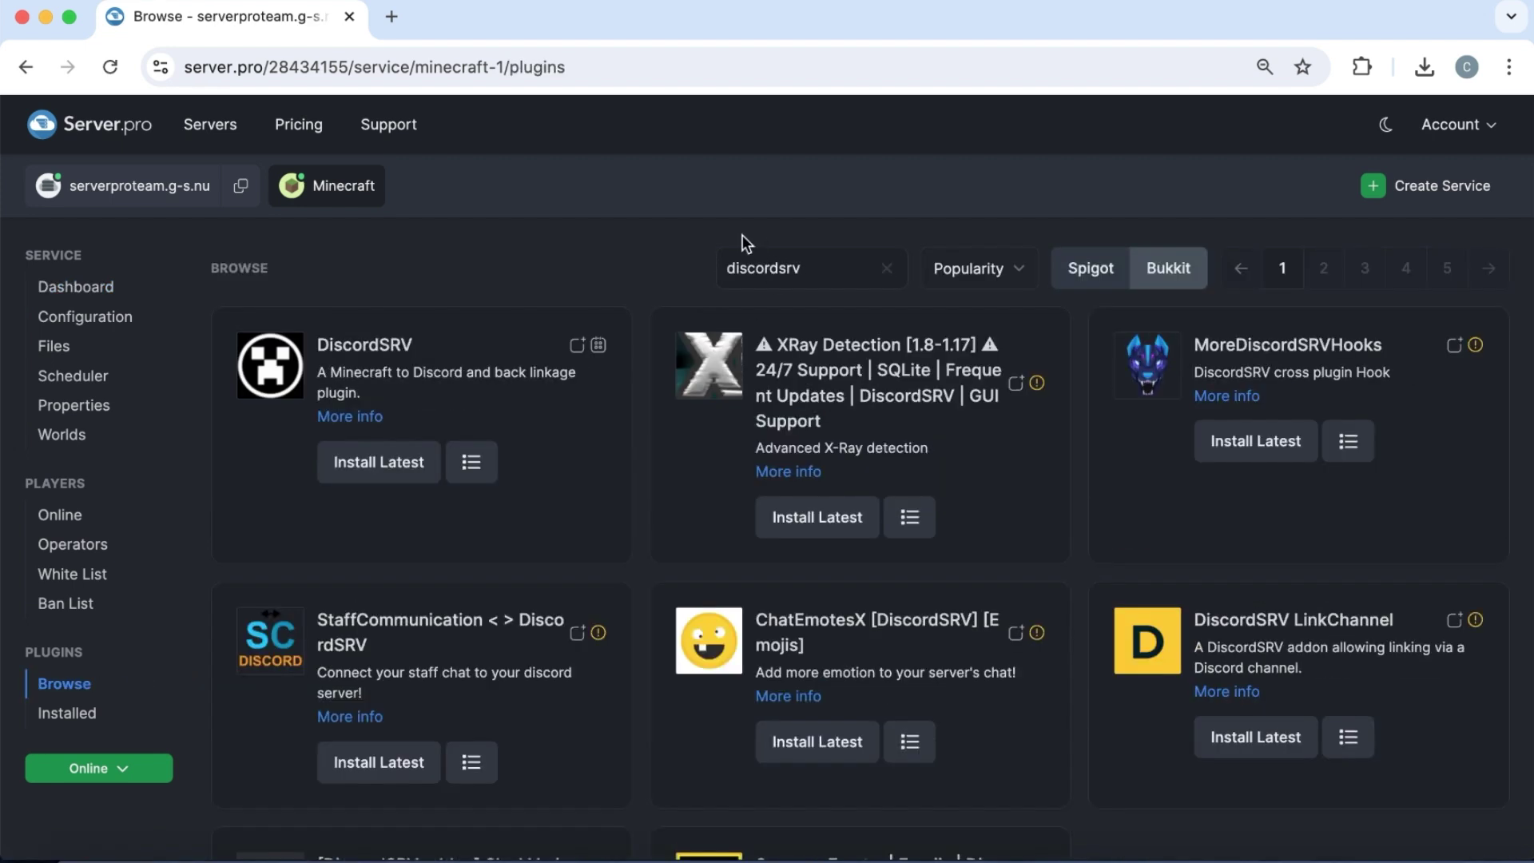
pyautogui.click(368, 469)
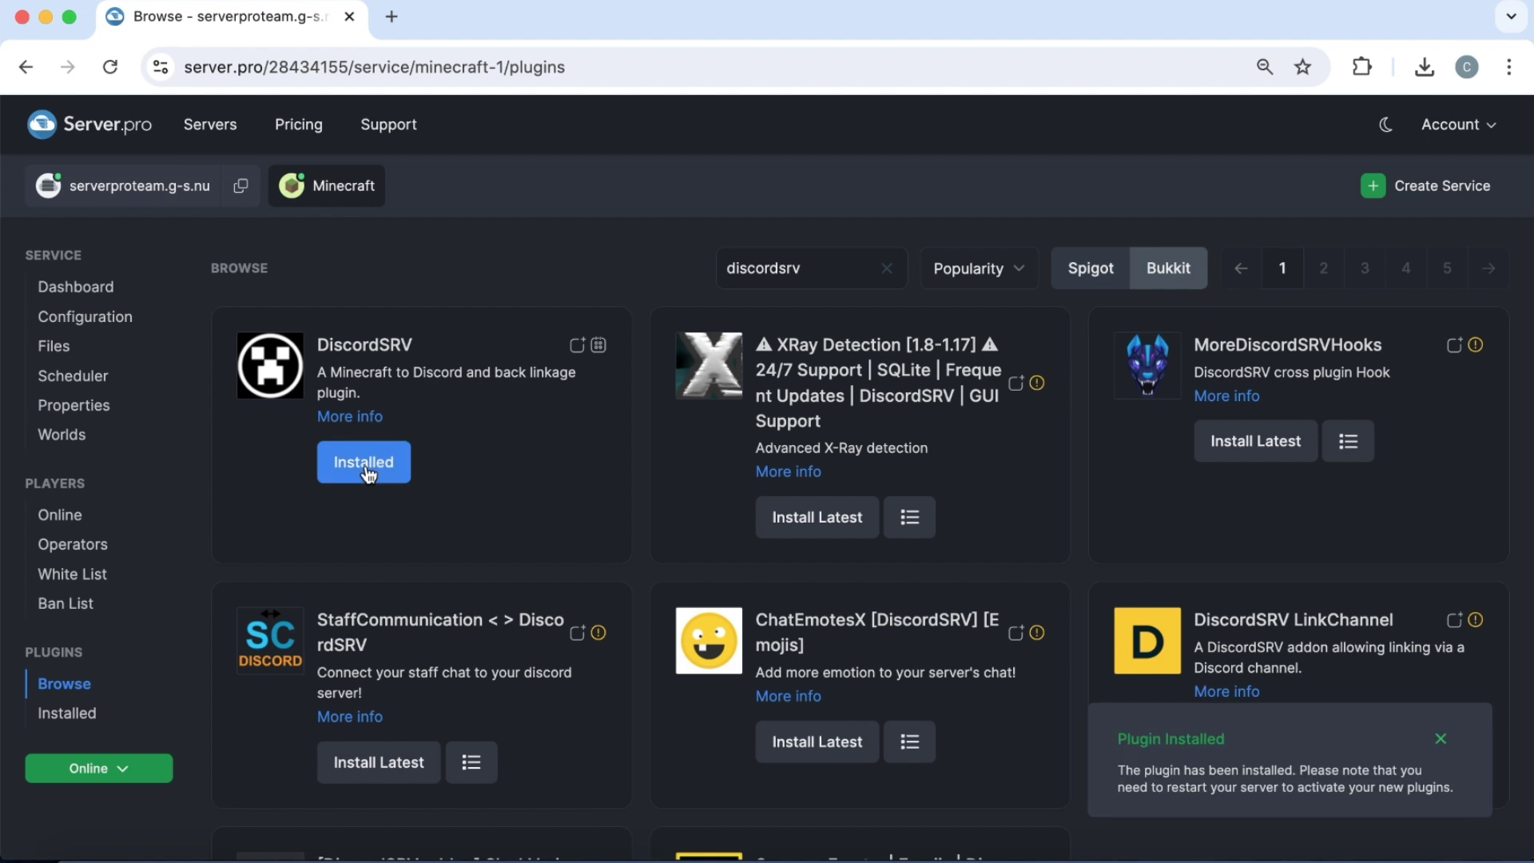
pyautogui.click(92, 768)
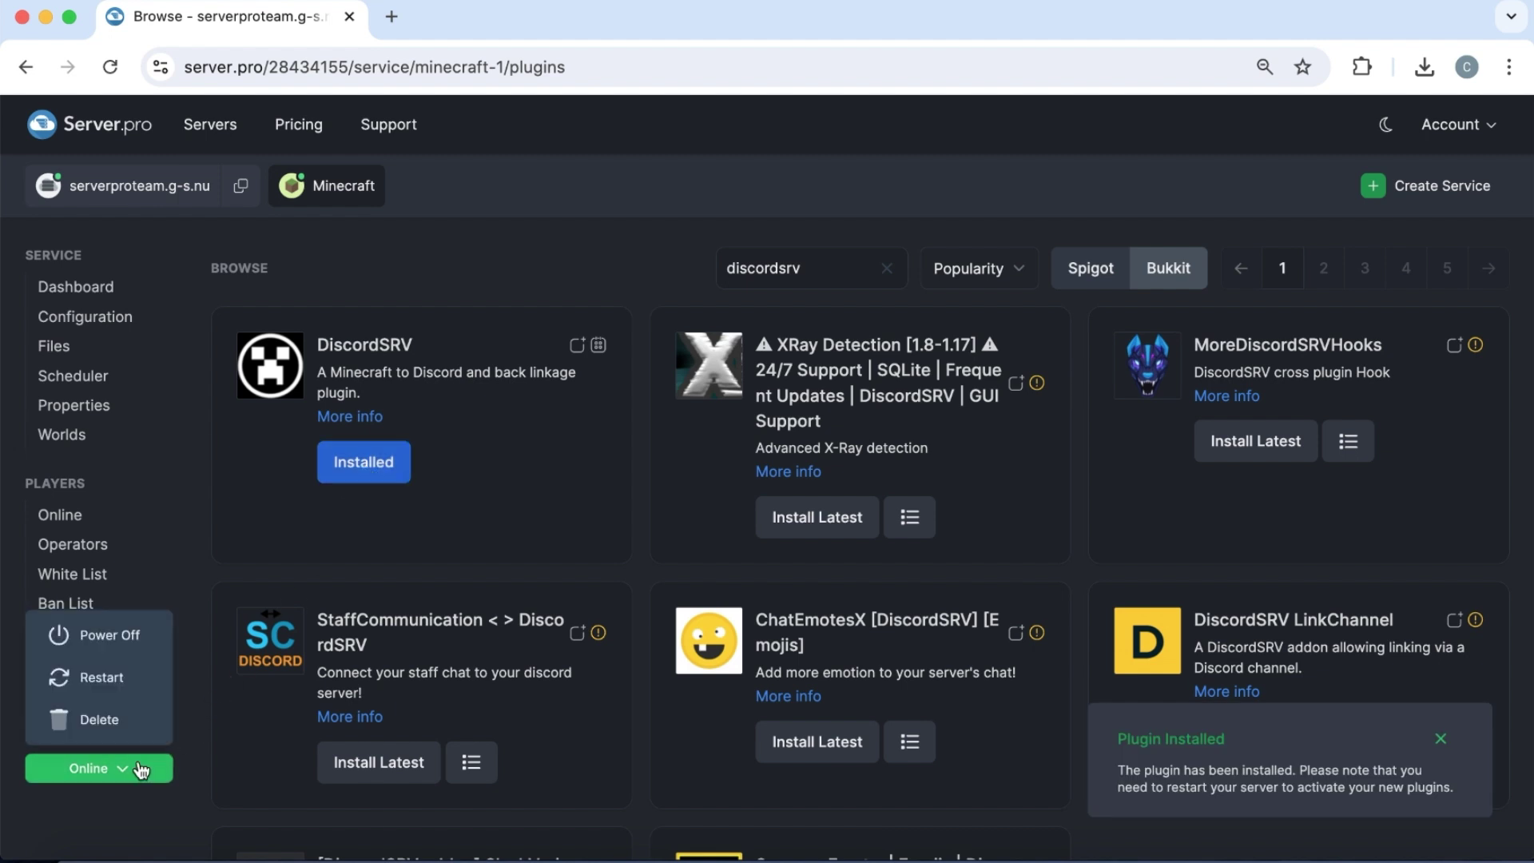
pyautogui.click(116, 688)
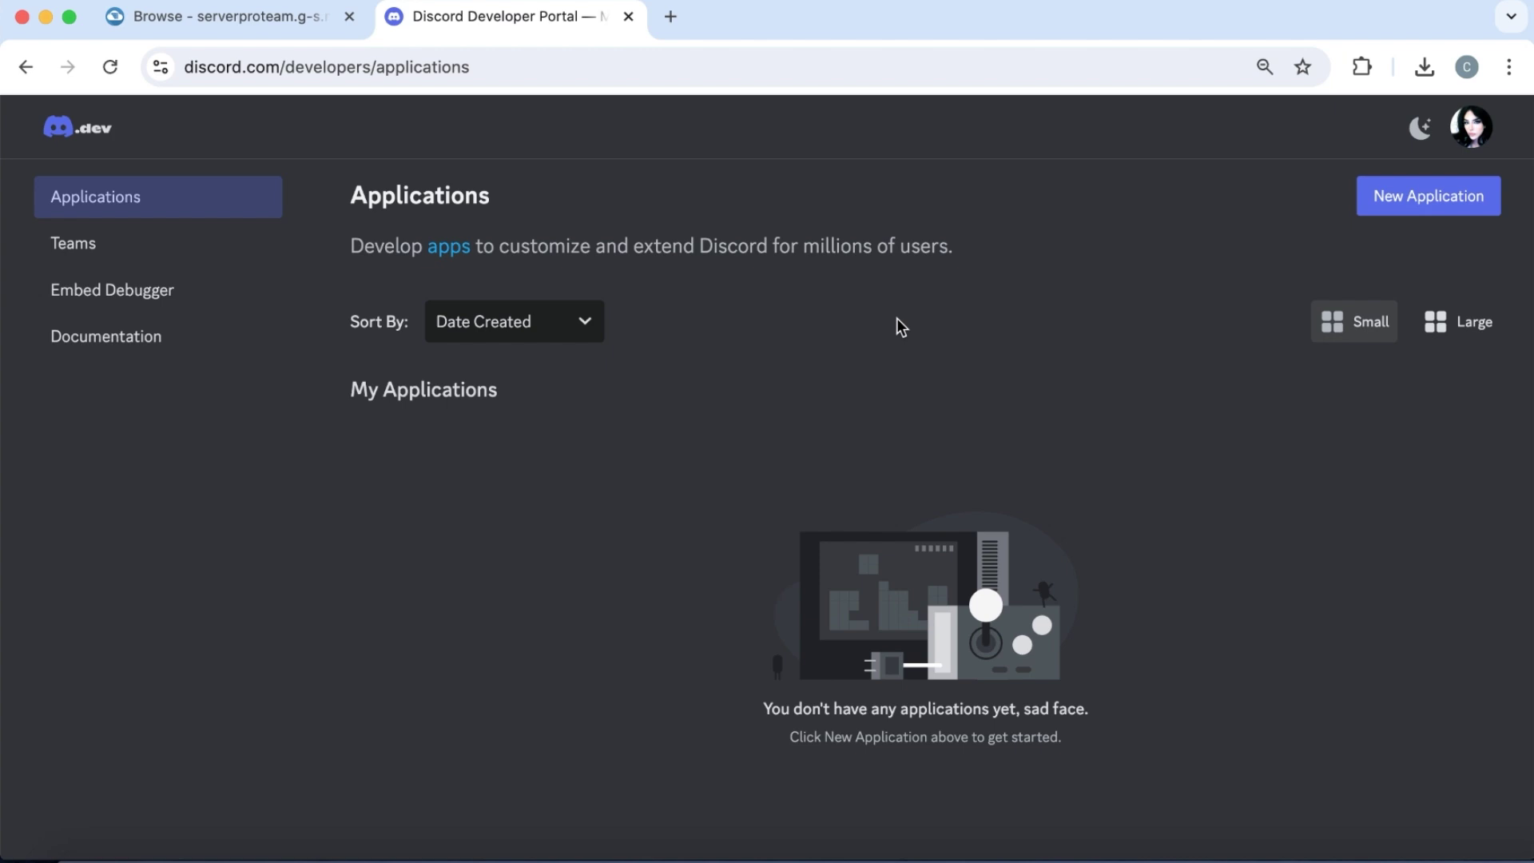
# Create a new Discord application with the bot's name, agreeing to the developer terms.
pyautogui.click(1393, 187)
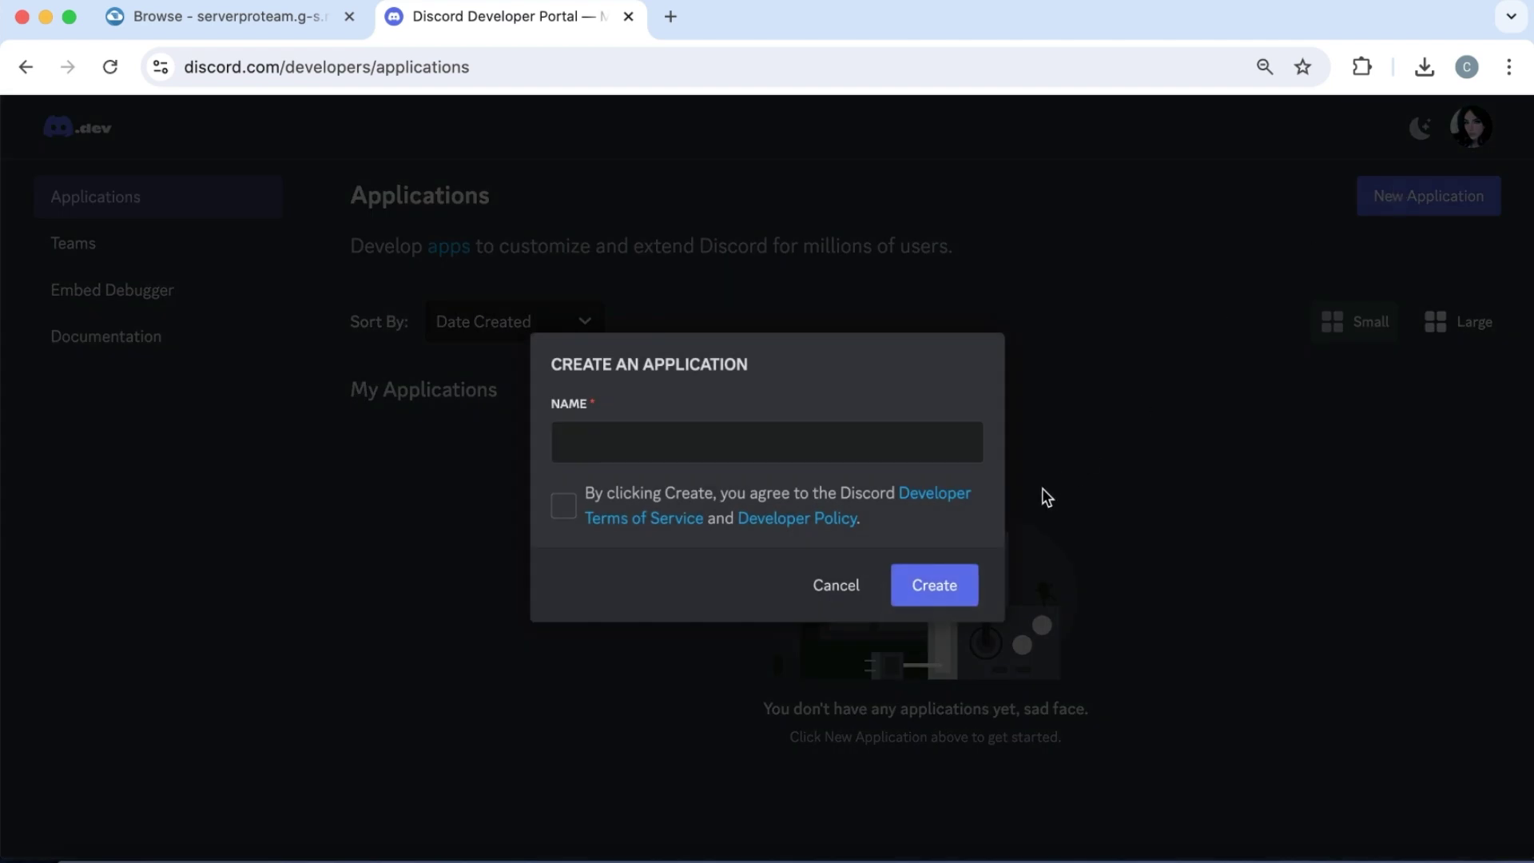
pyautogui.click(921, 442)
pyautogui.write("Clary's Bot")
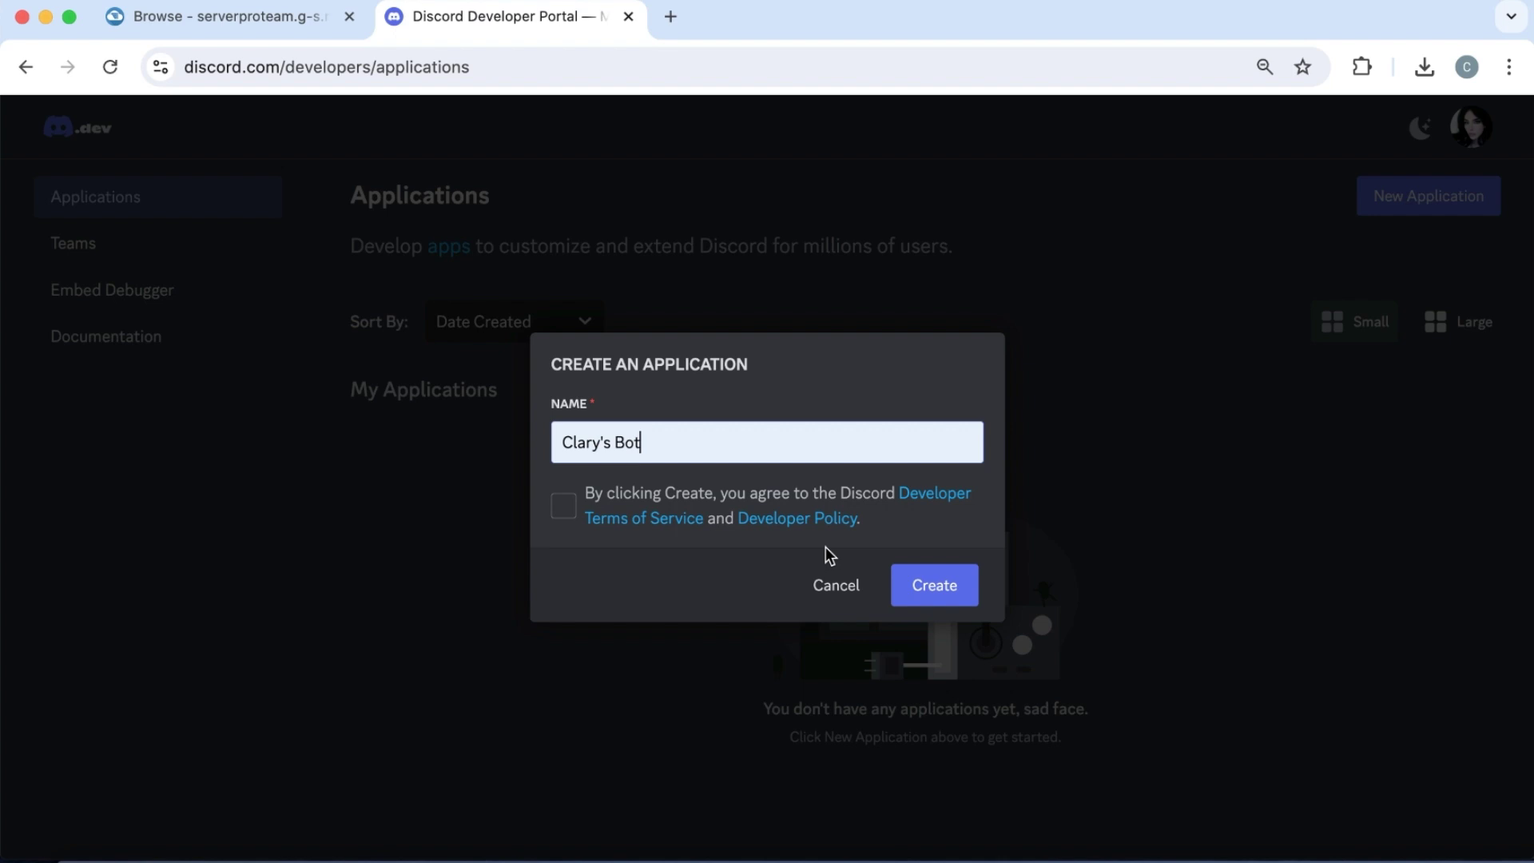
pyautogui.click(564, 505)
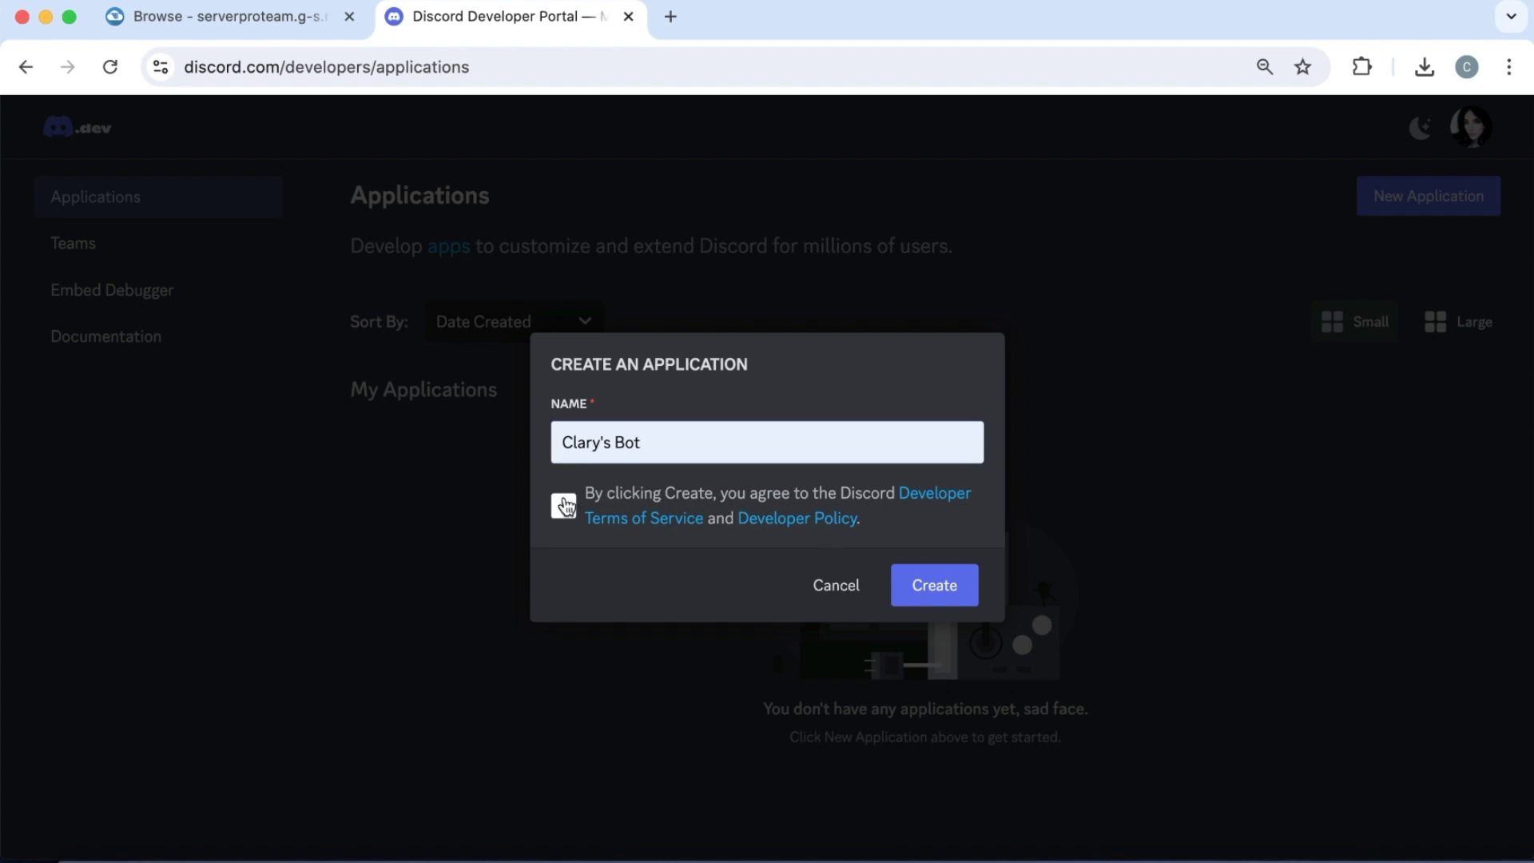
pyautogui.click(935, 591)
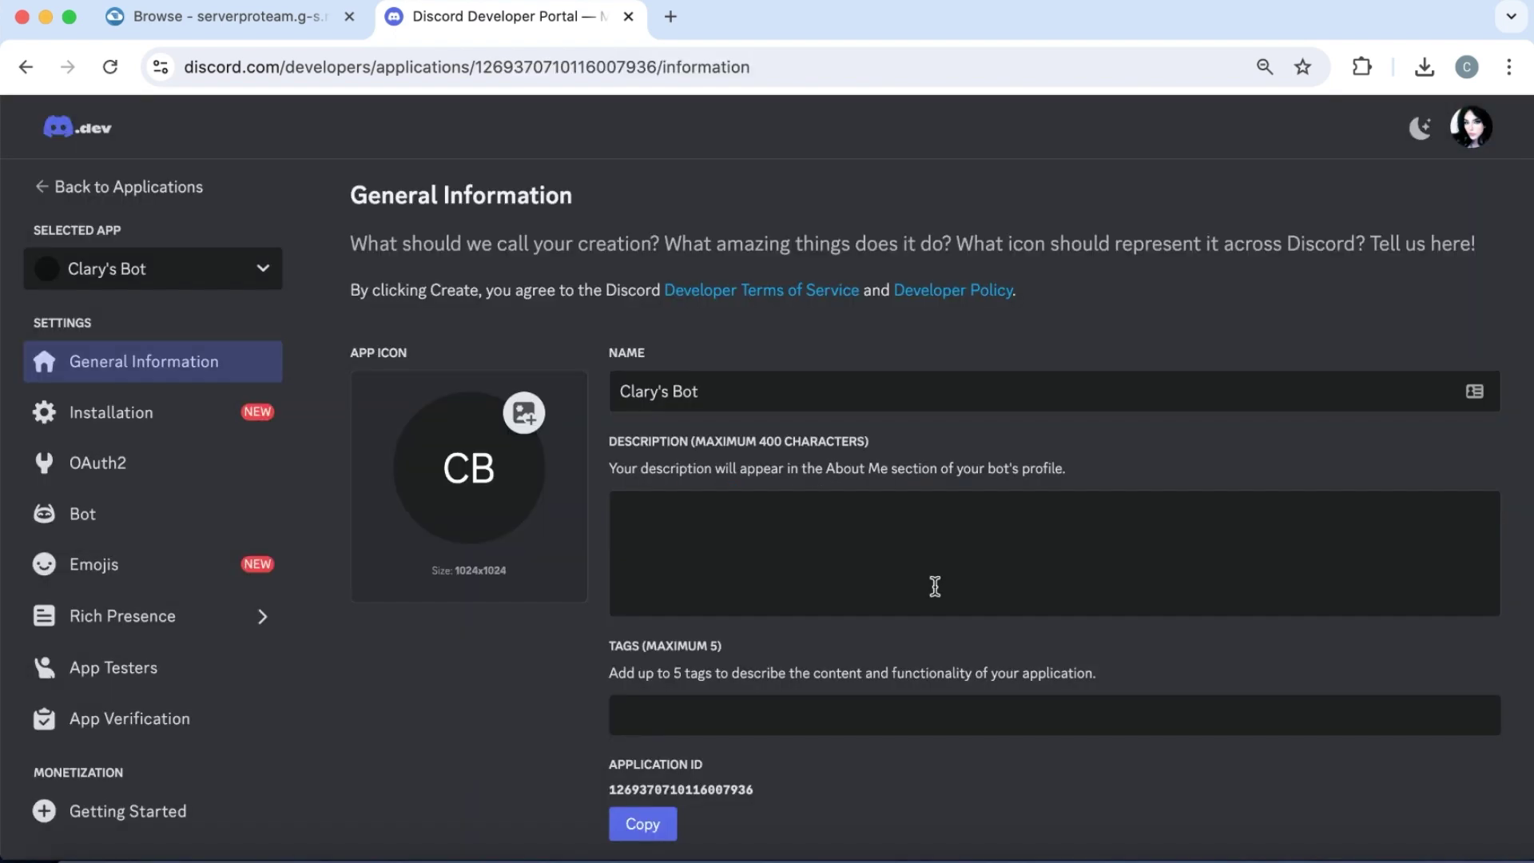
# On the Bot page, switch on Server Members Intent under Privileged Gateway Intents and save.
pyautogui.click(267, 520)
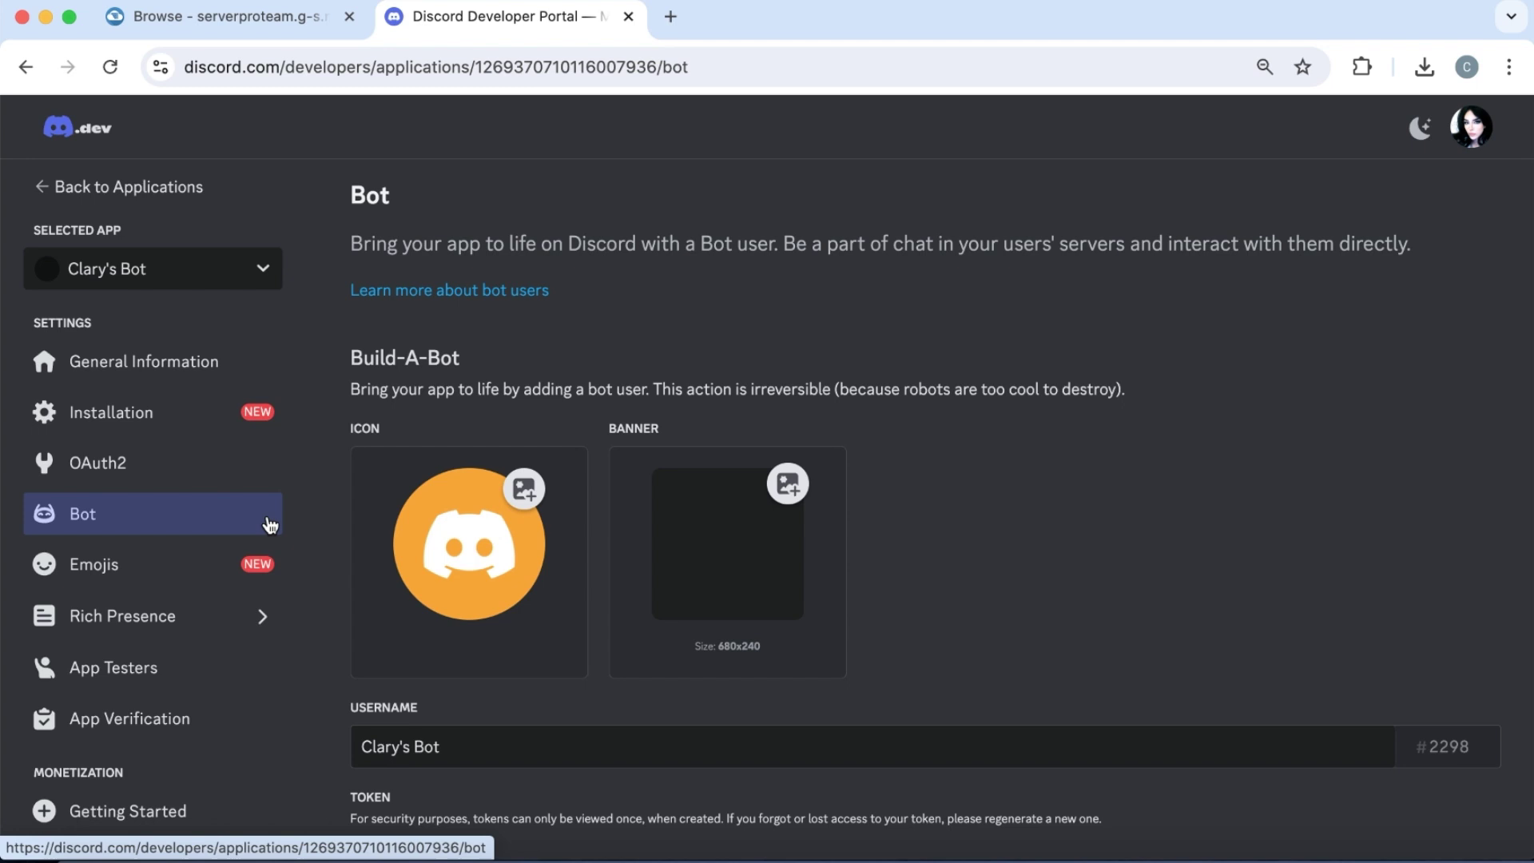
pyautogui.scroll(-5, 571, 345)
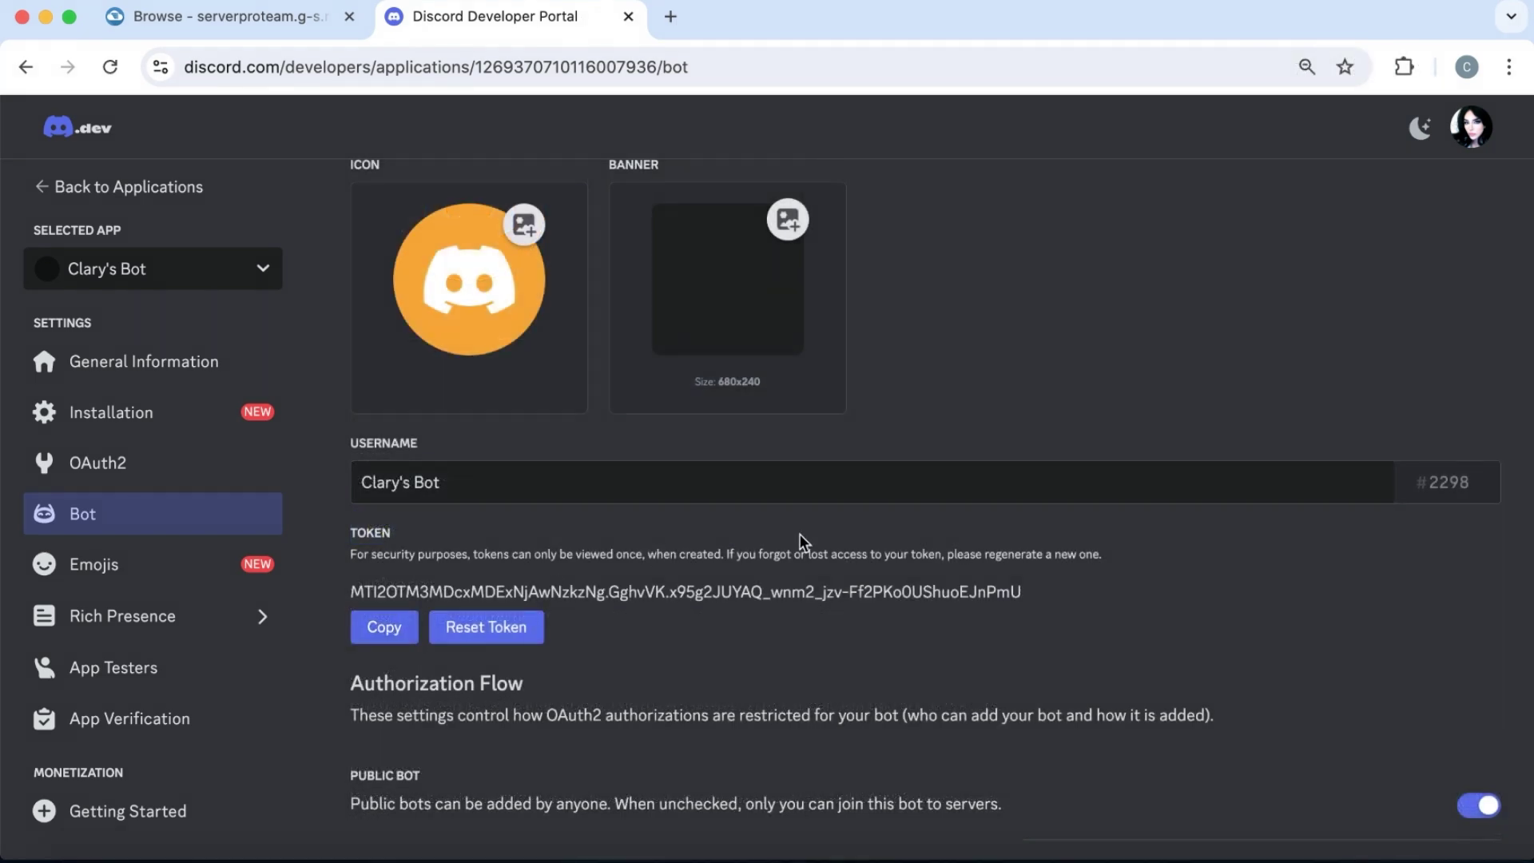
pyautogui.scroll(-9, 799, 533)
pyautogui.click(1480, 613)
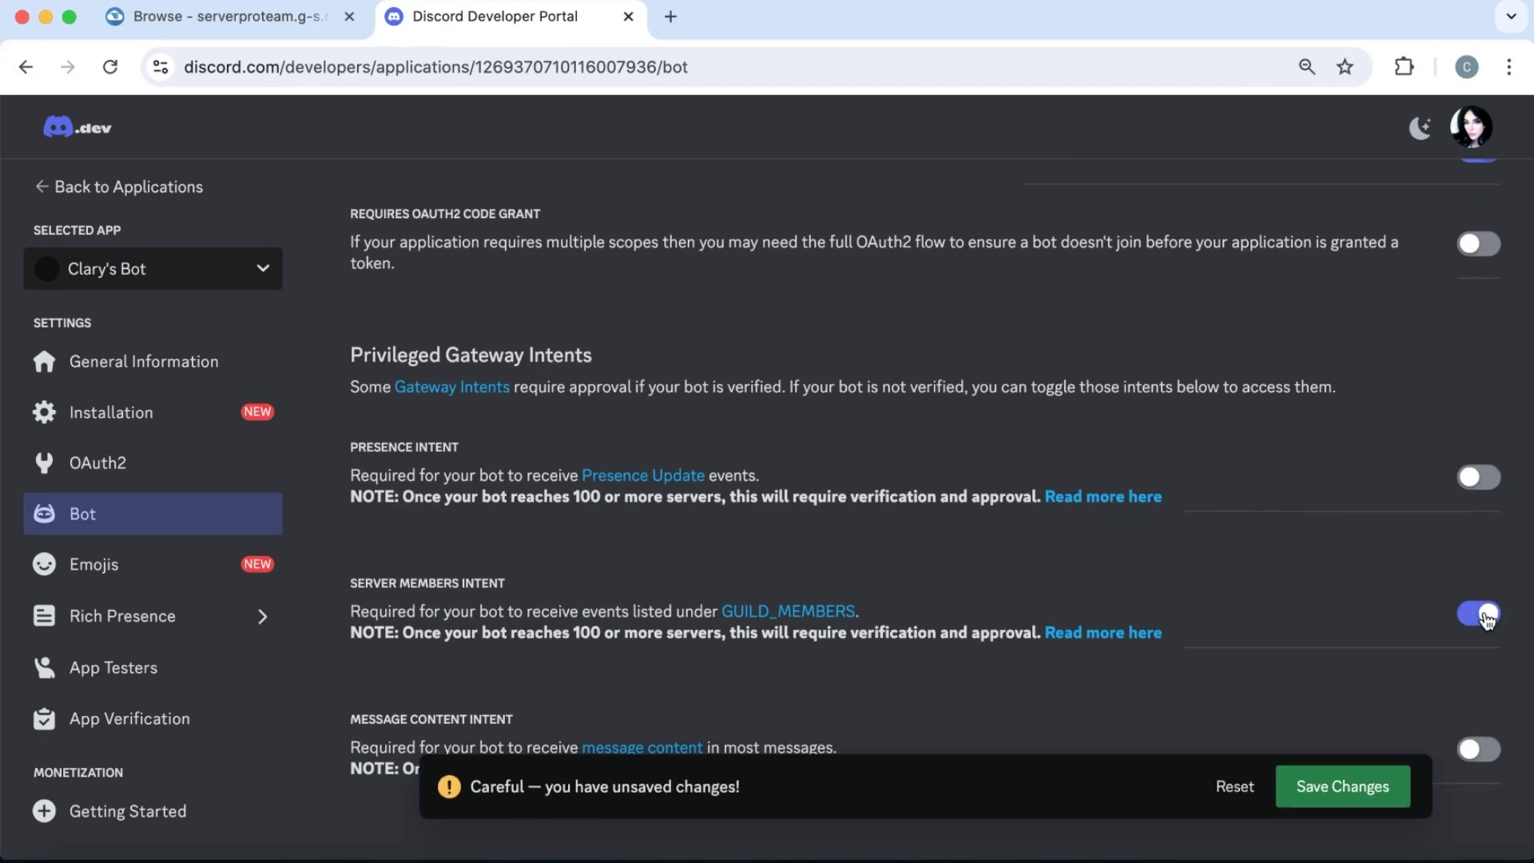
pyautogui.click(1346, 787)
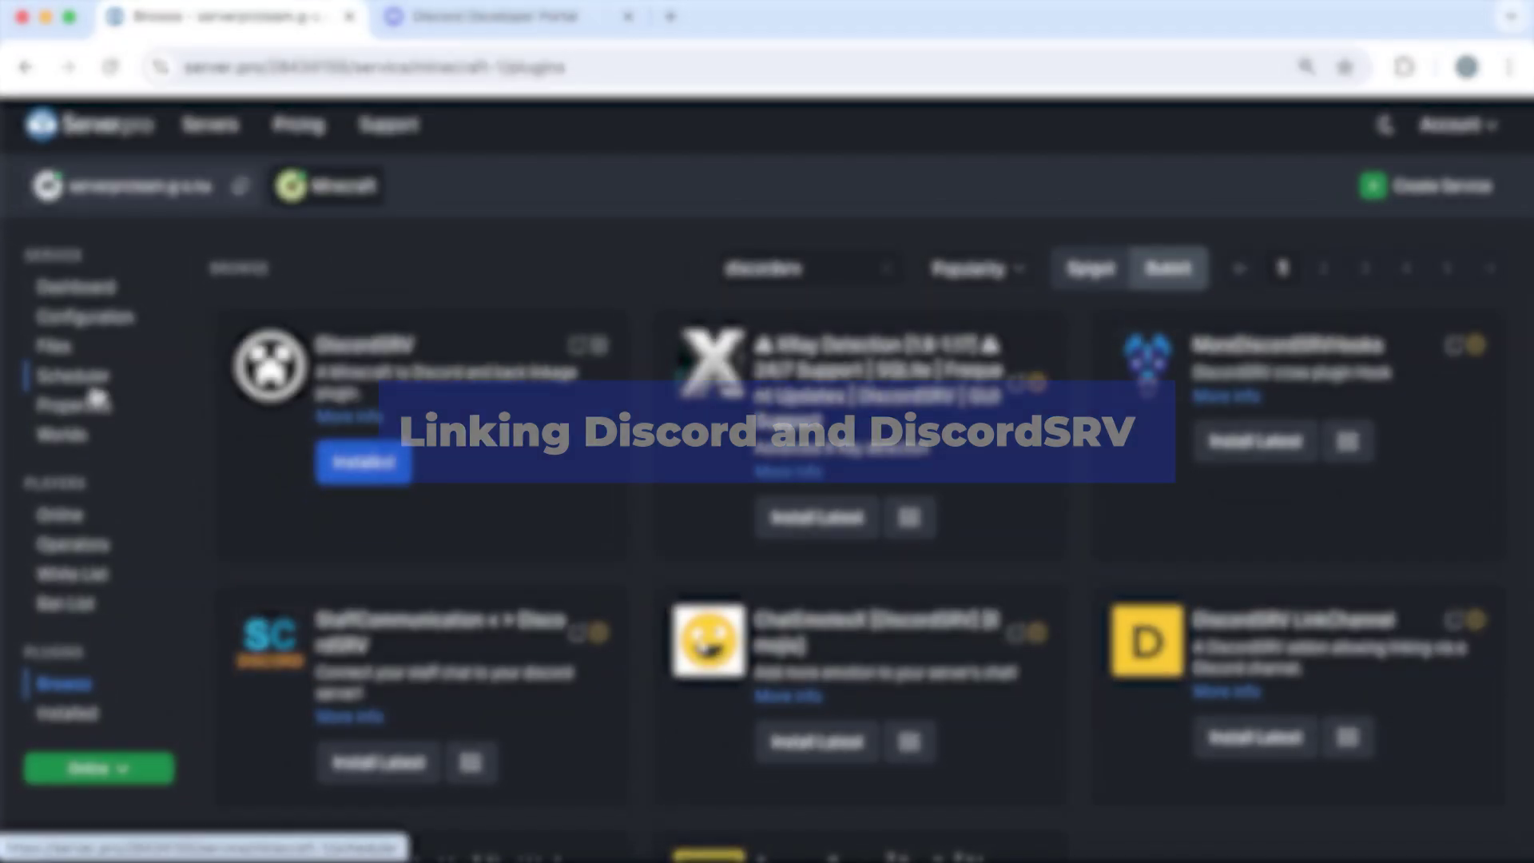
# Open plugins/DiscordSRV/config.yml and paste the bot token over BOTTOKEN on line 9.
pyautogui.click(86, 346)
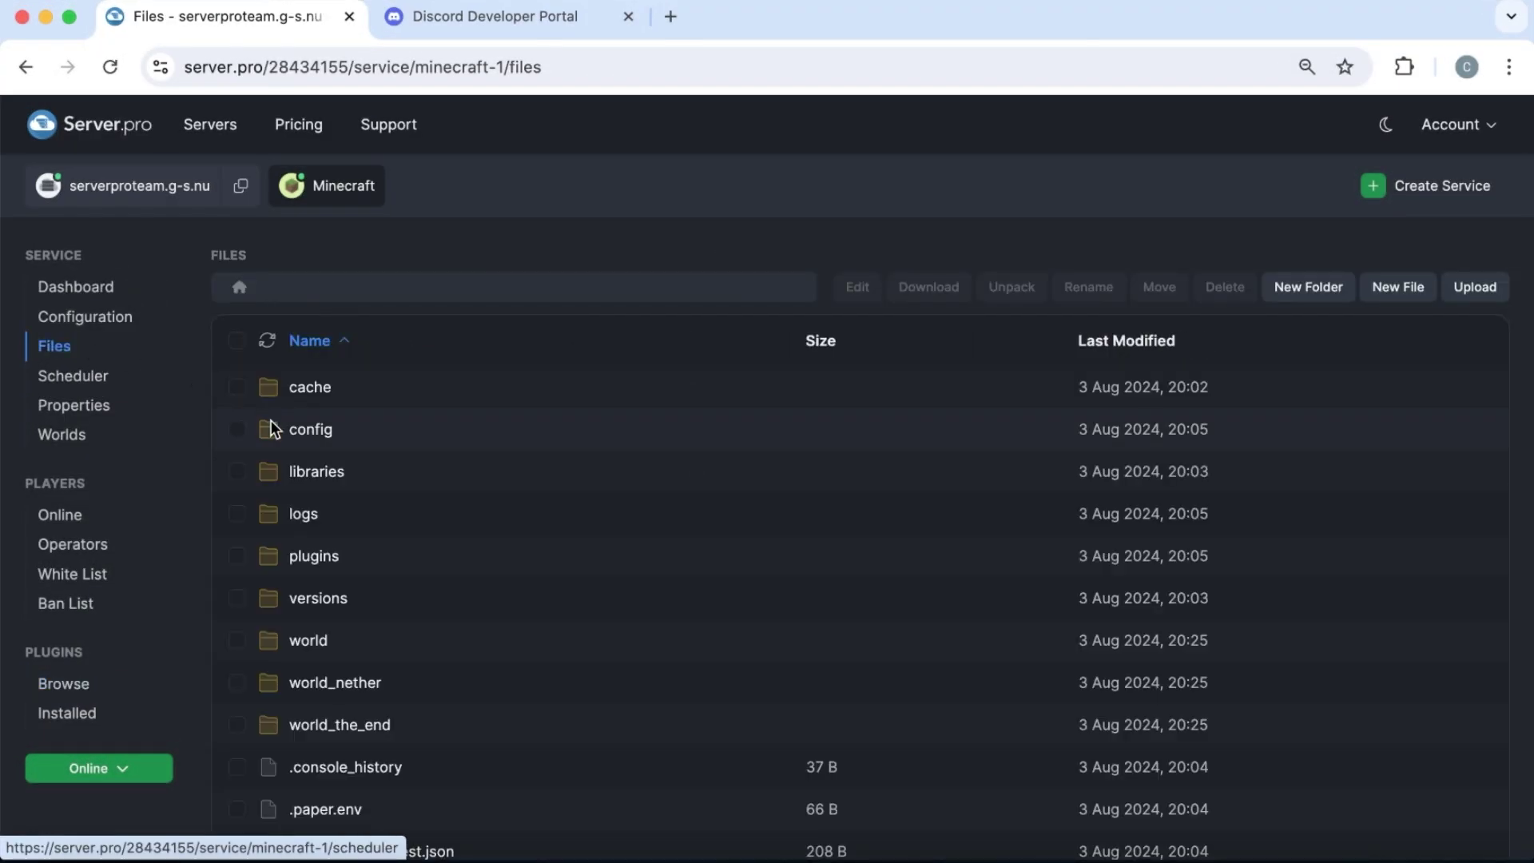
pyautogui.click(325, 556)
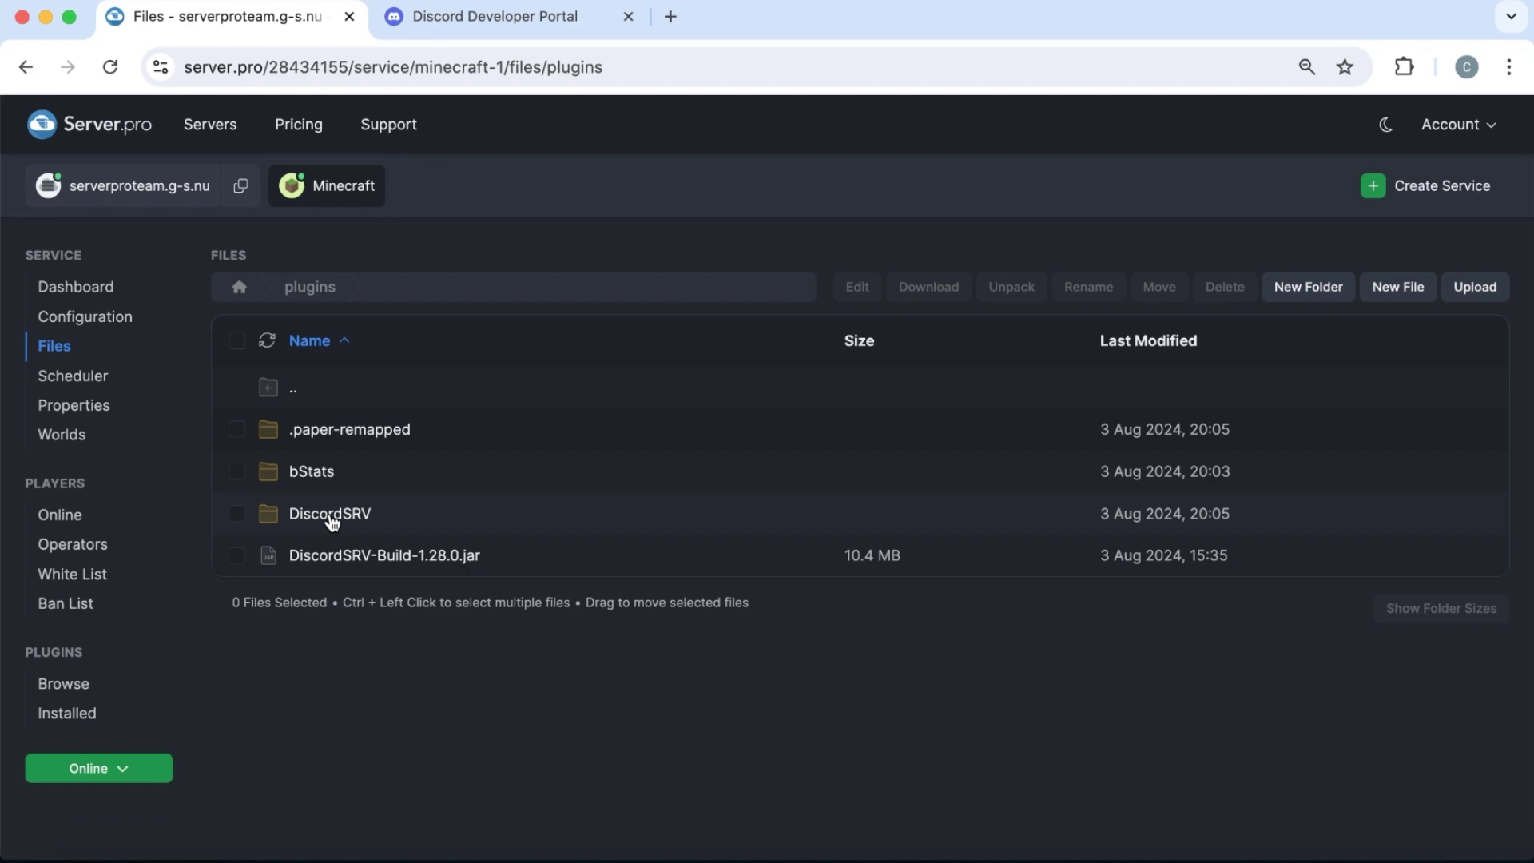
pyautogui.doubleClick(331, 518)
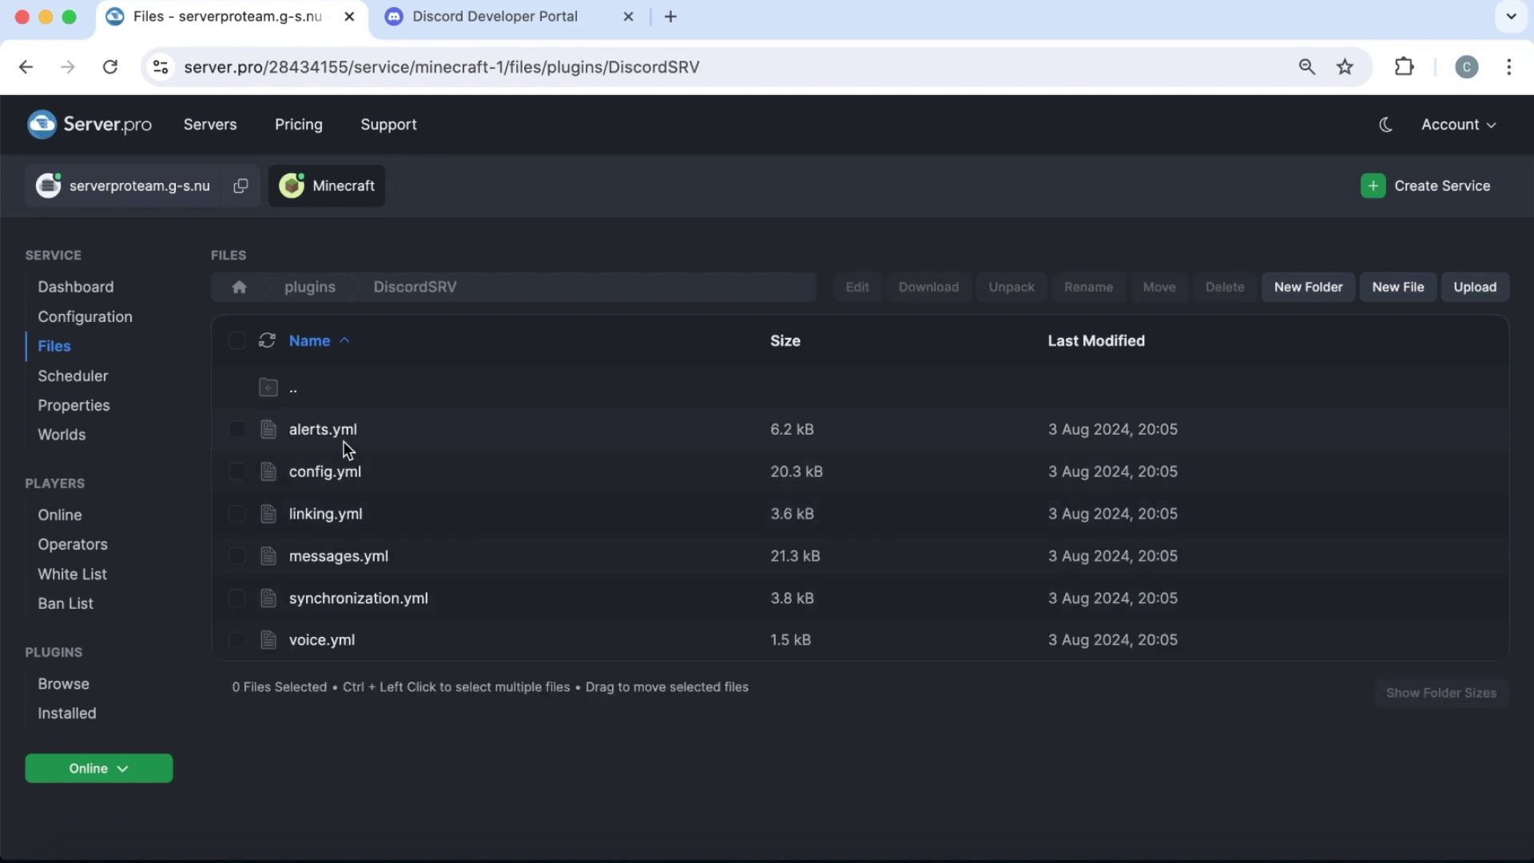
pyautogui.doubleClick(329, 473)
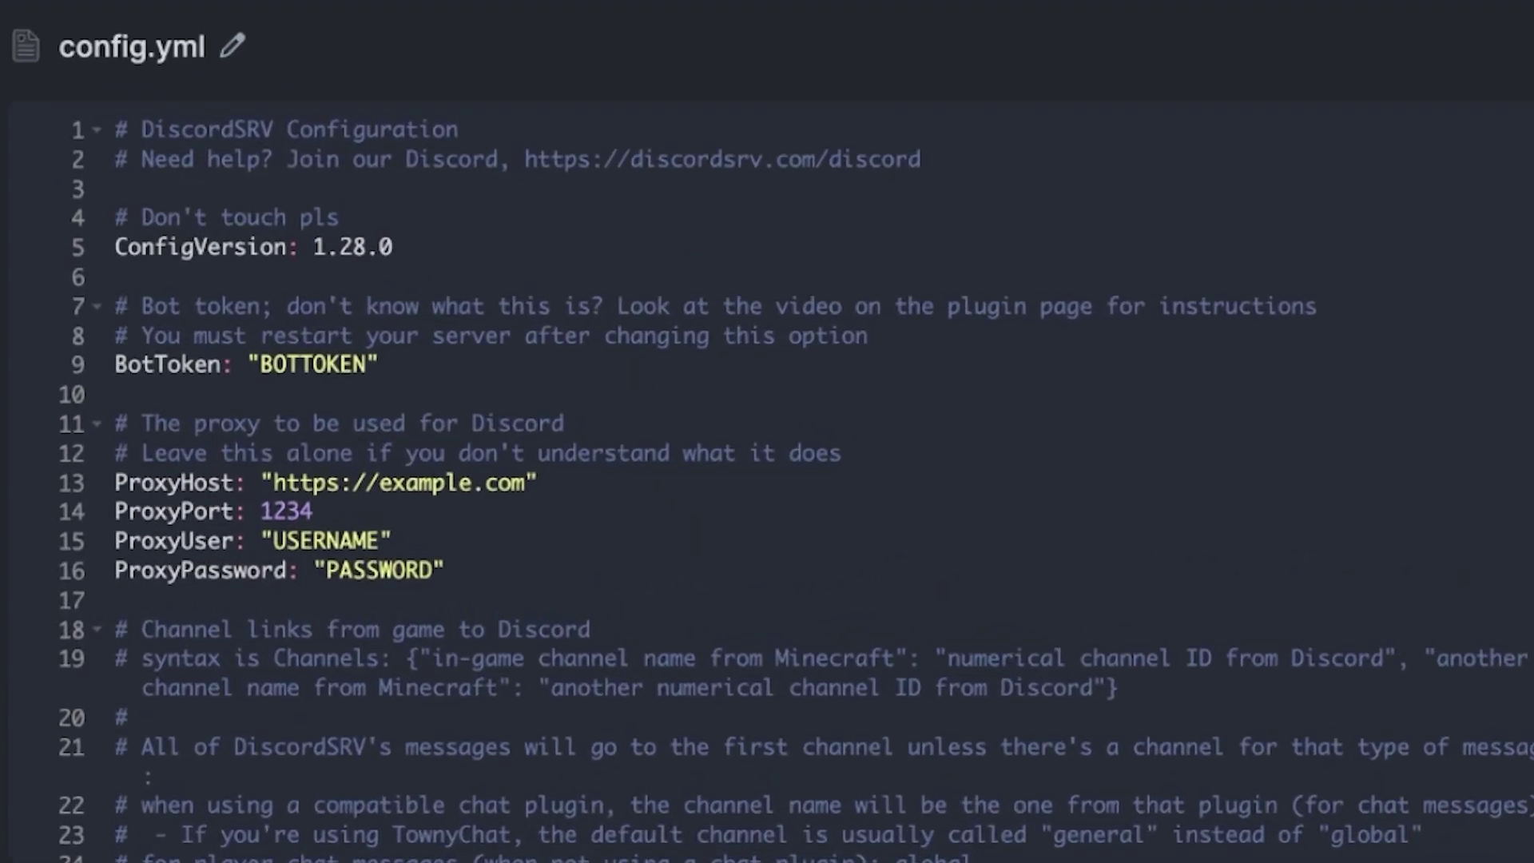
pyautogui.moveTo(366, 364); pyautogui.dragTo(266, 366)
pyautogui.hotkey('ctrl', 'v')
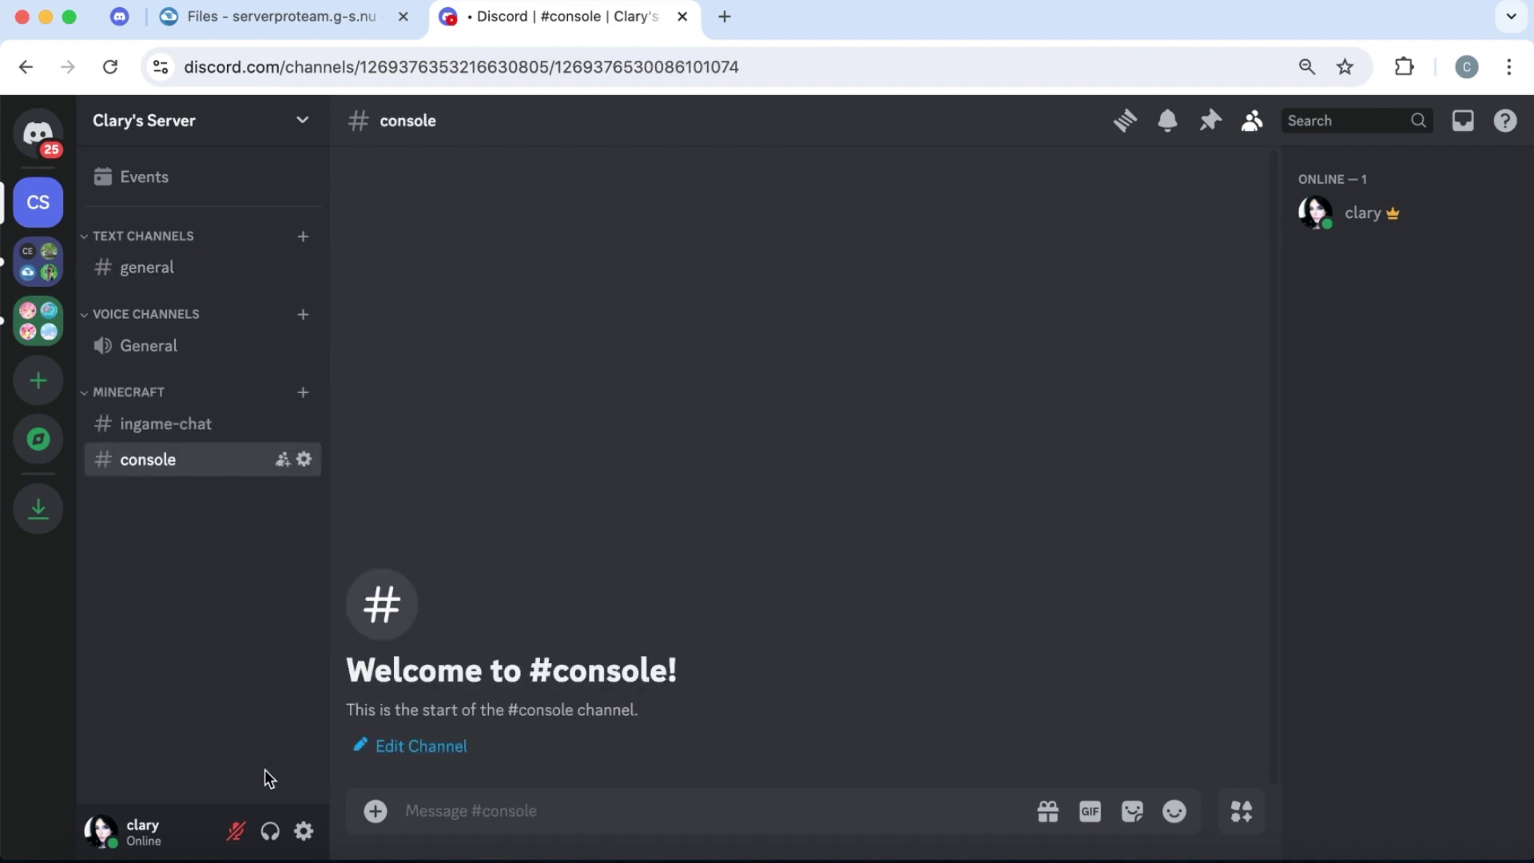
# Open the Advanced section of Discord's user settings.
pyautogui.click(304, 833)
pyautogui.scroll(-5, 308, 549)
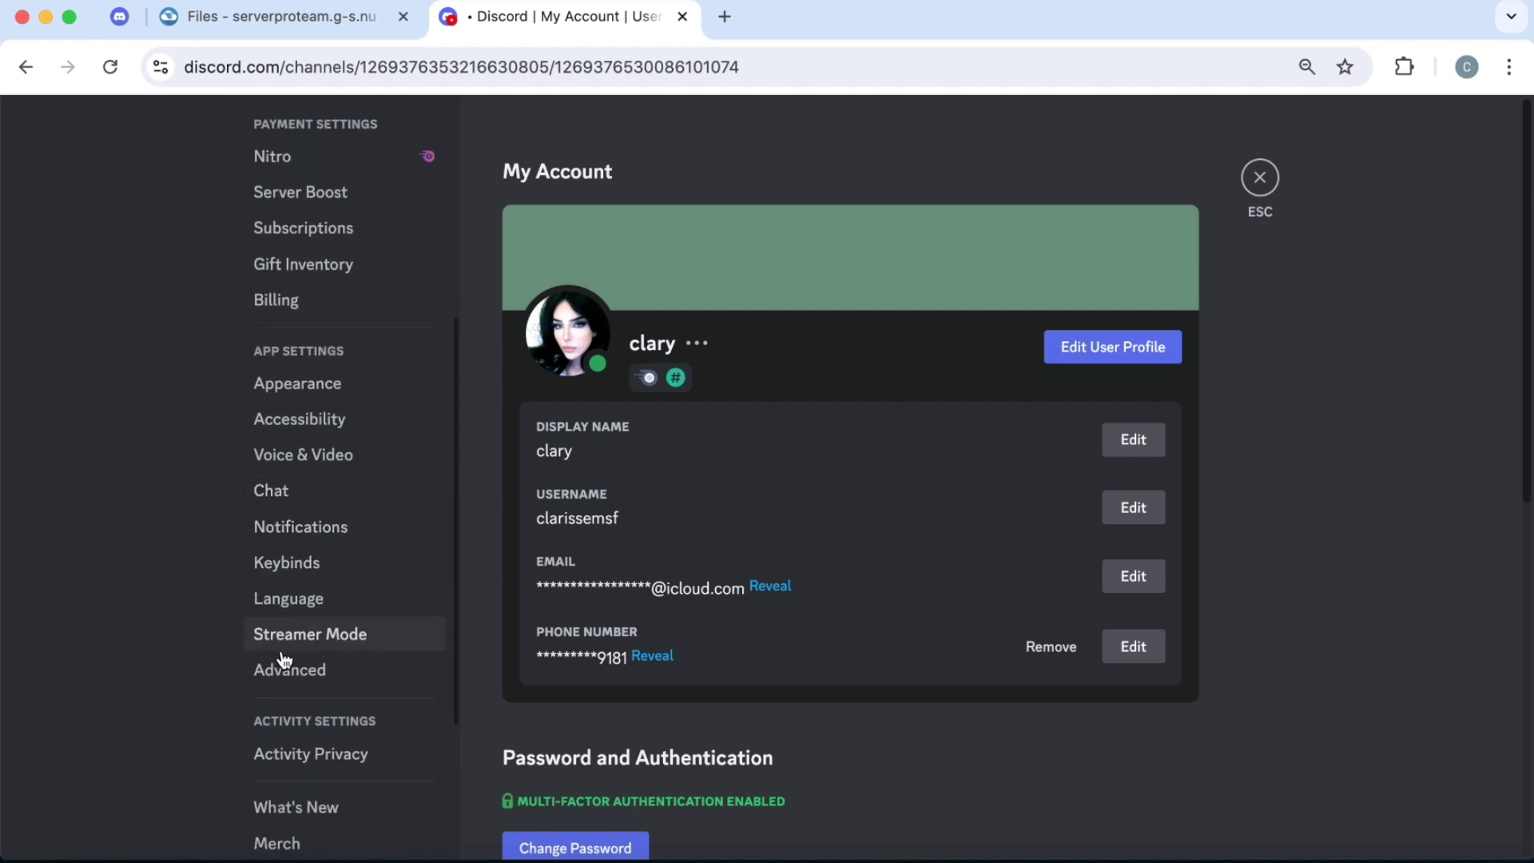
pyautogui.click(284, 661)
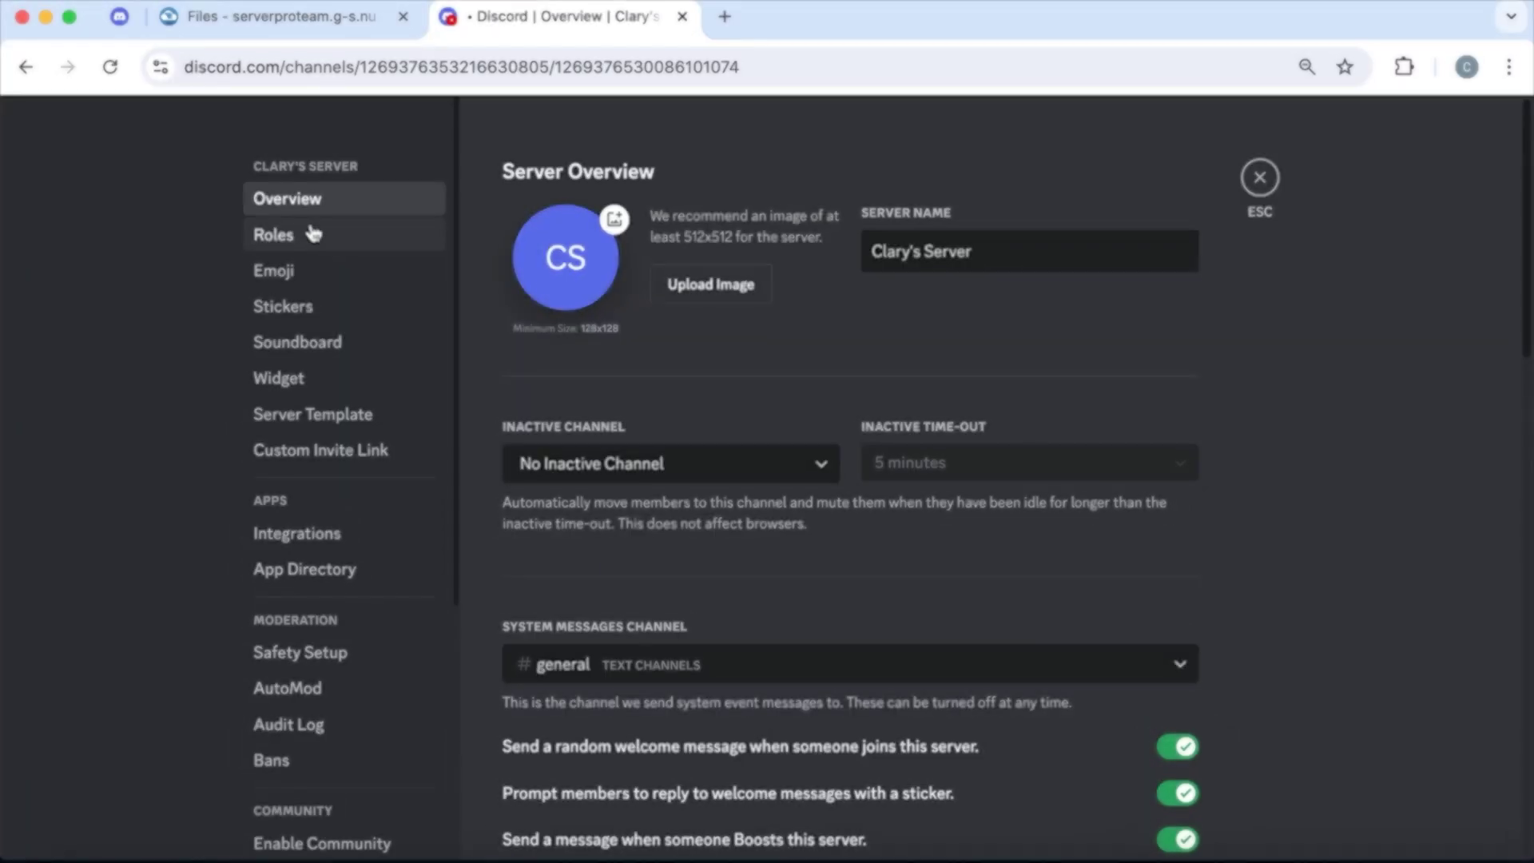
# Create a new server role with Administrator permission enabled and save it.
pyautogui.click(310, 232)
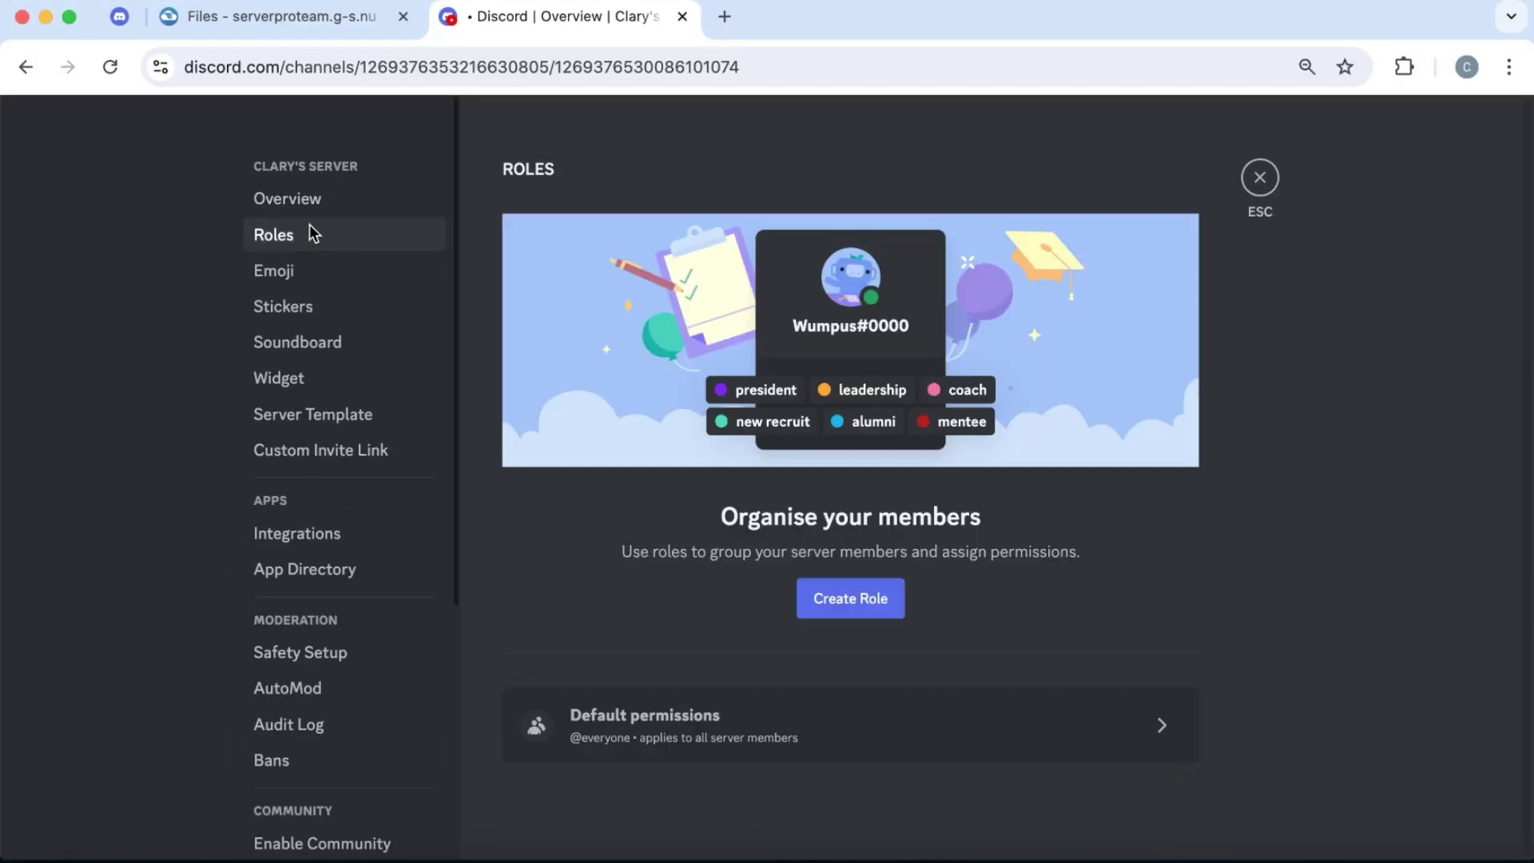
pyautogui.click(835, 598)
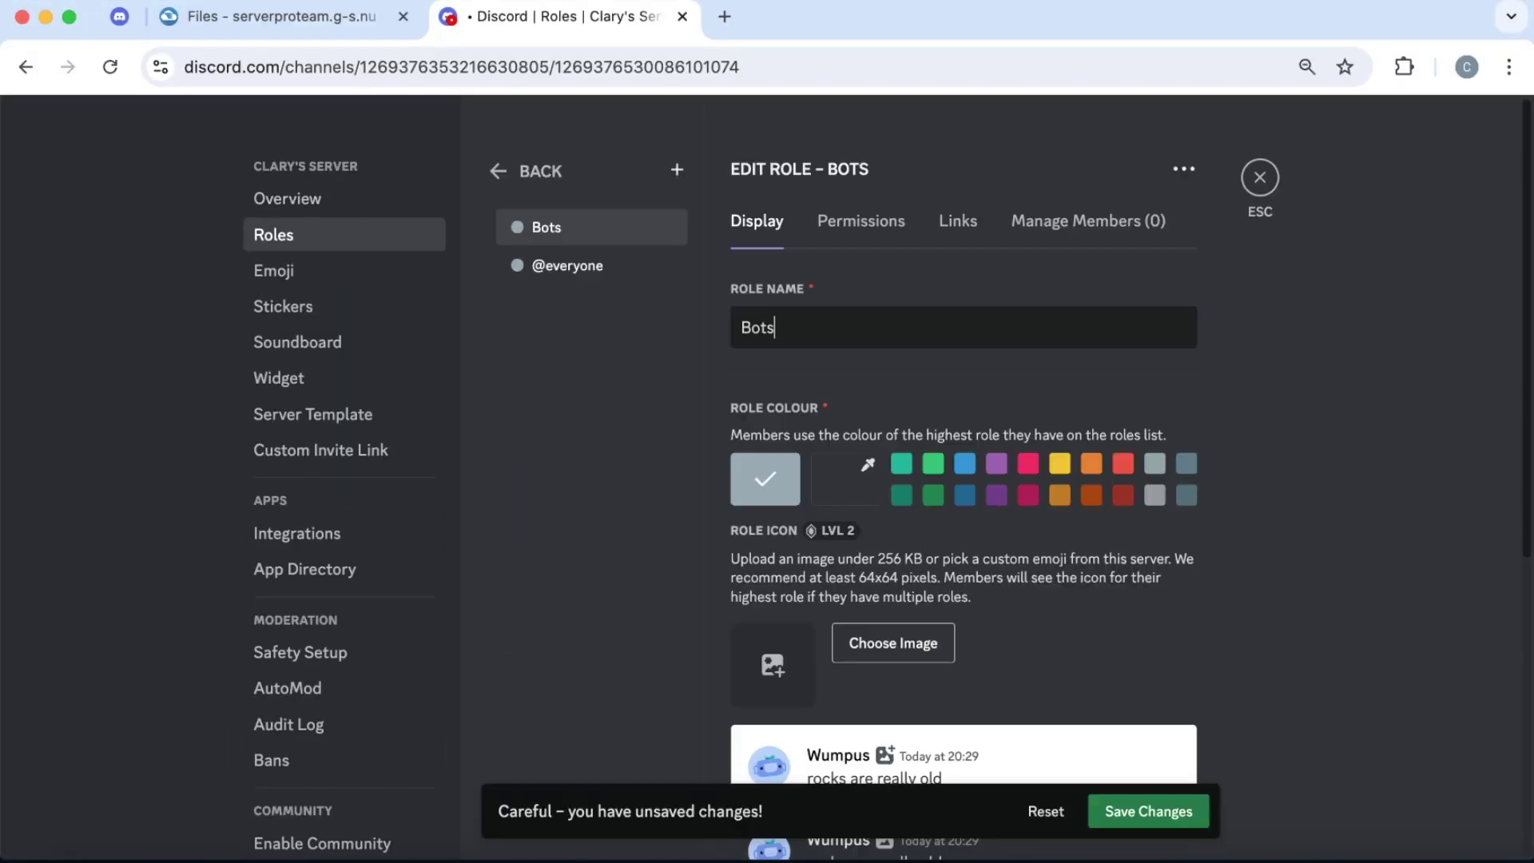
pyautogui.click(875, 217)
pyautogui.scroll(-15, 1067, 497)
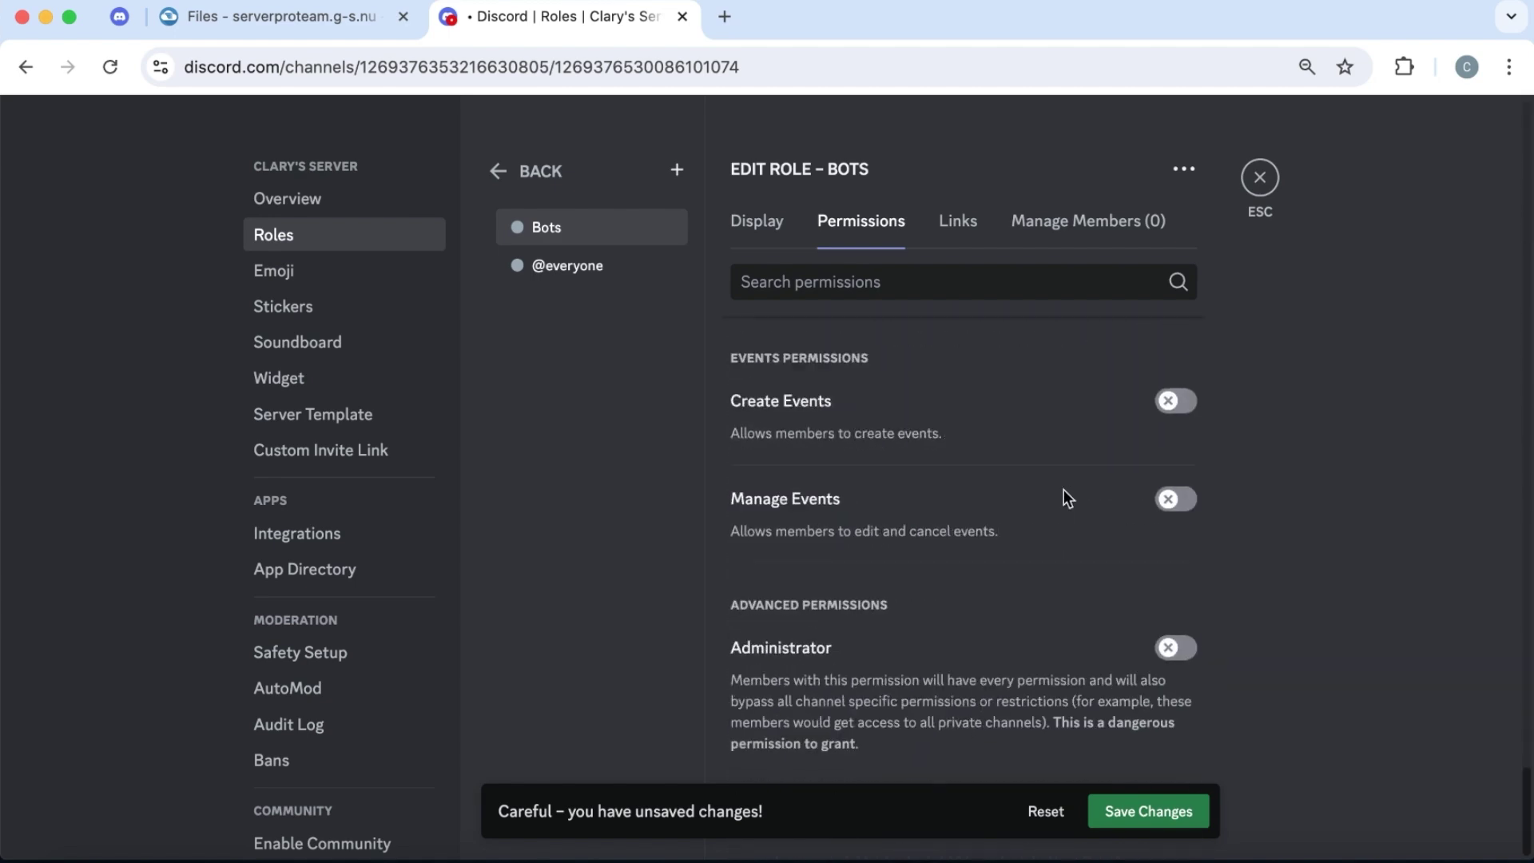
pyautogui.click(1174, 658)
pyautogui.click(1144, 811)
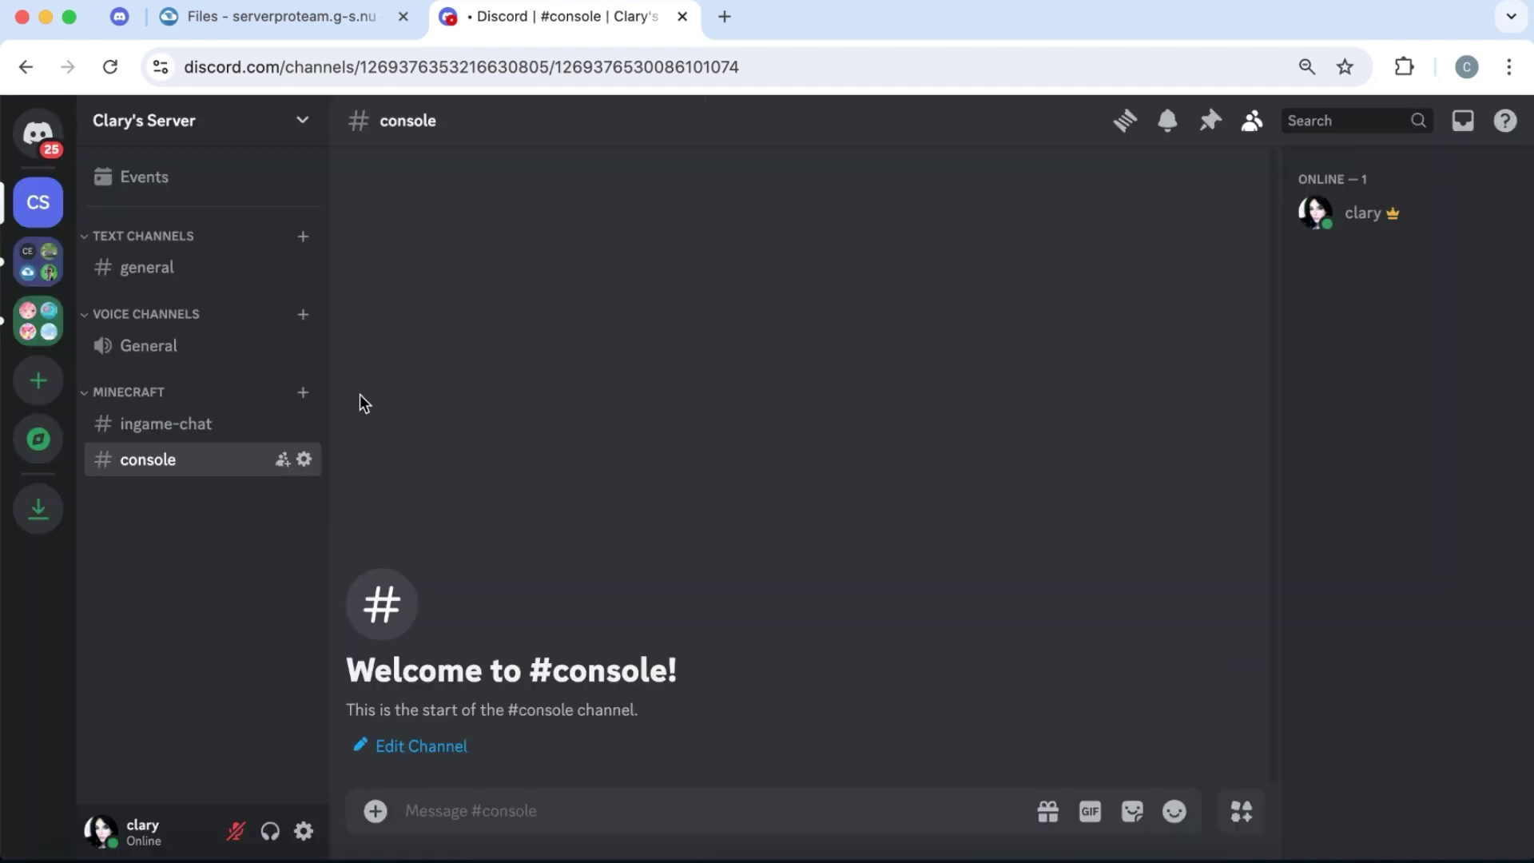
# Paste the ingame-chat channel ID over the zero placeholder on config.yml line 37.
pyautogui.rightClick(192, 415)
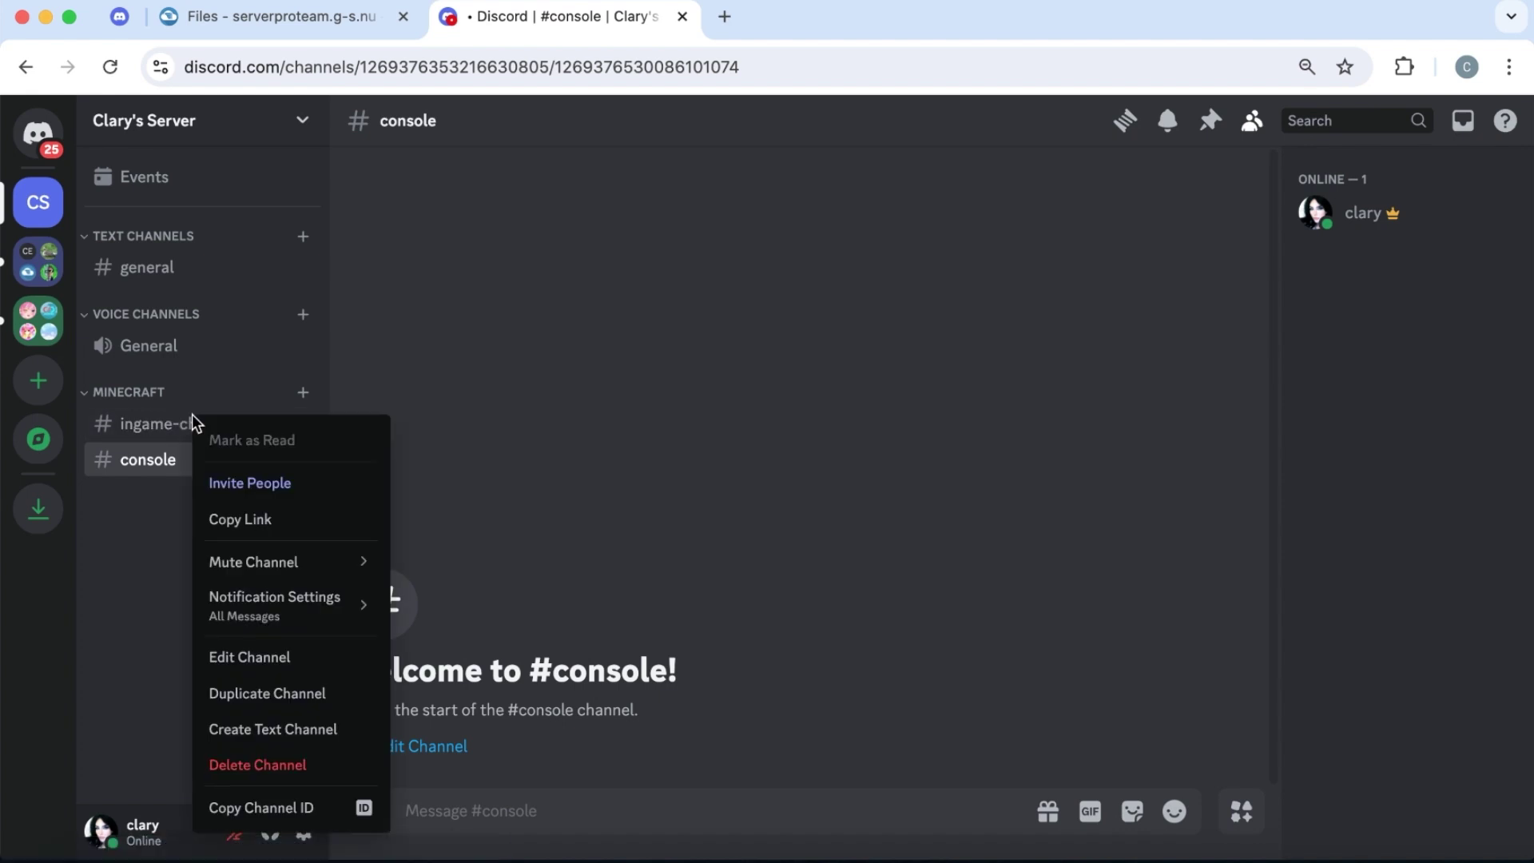
pyautogui.click(295, 809)
pyautogui.click(316, 32)
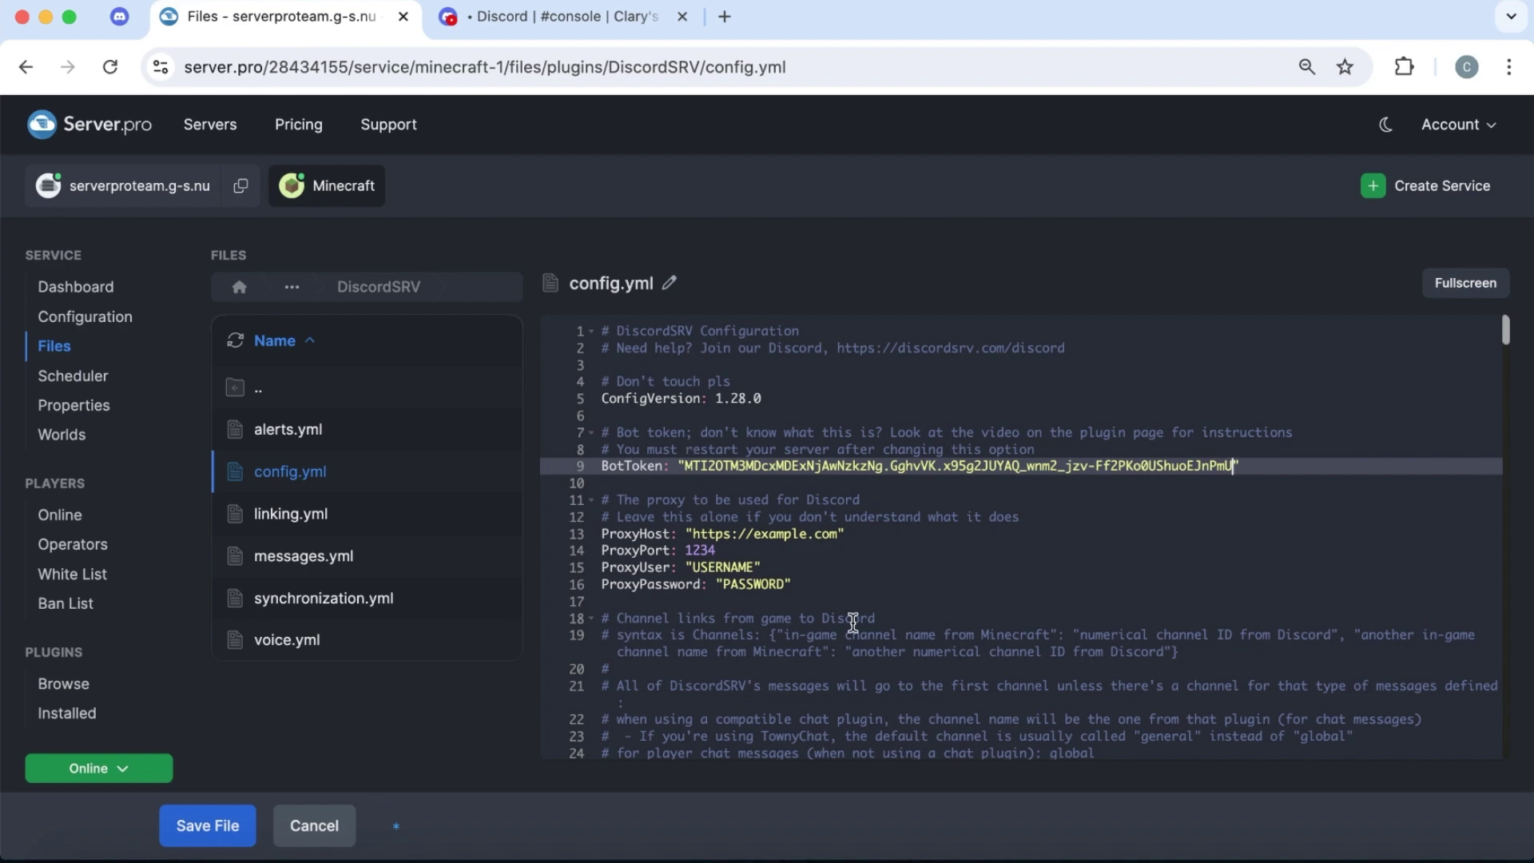
pyautogui.scroll(-5, 853, 622)
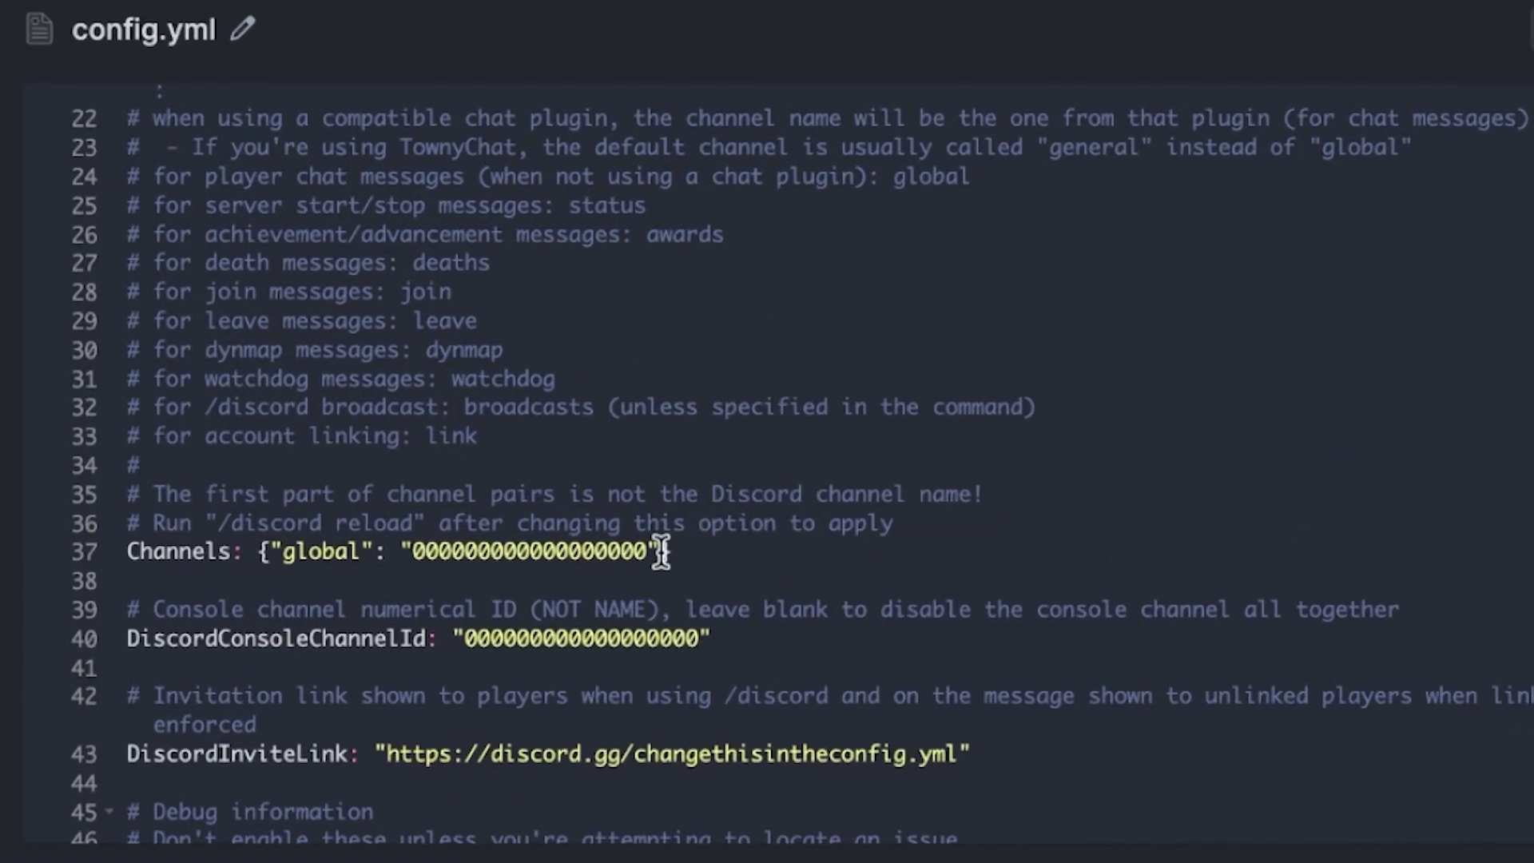
pyautogui.click(890, 589)
pyautogui.doubleClick(587, 551)
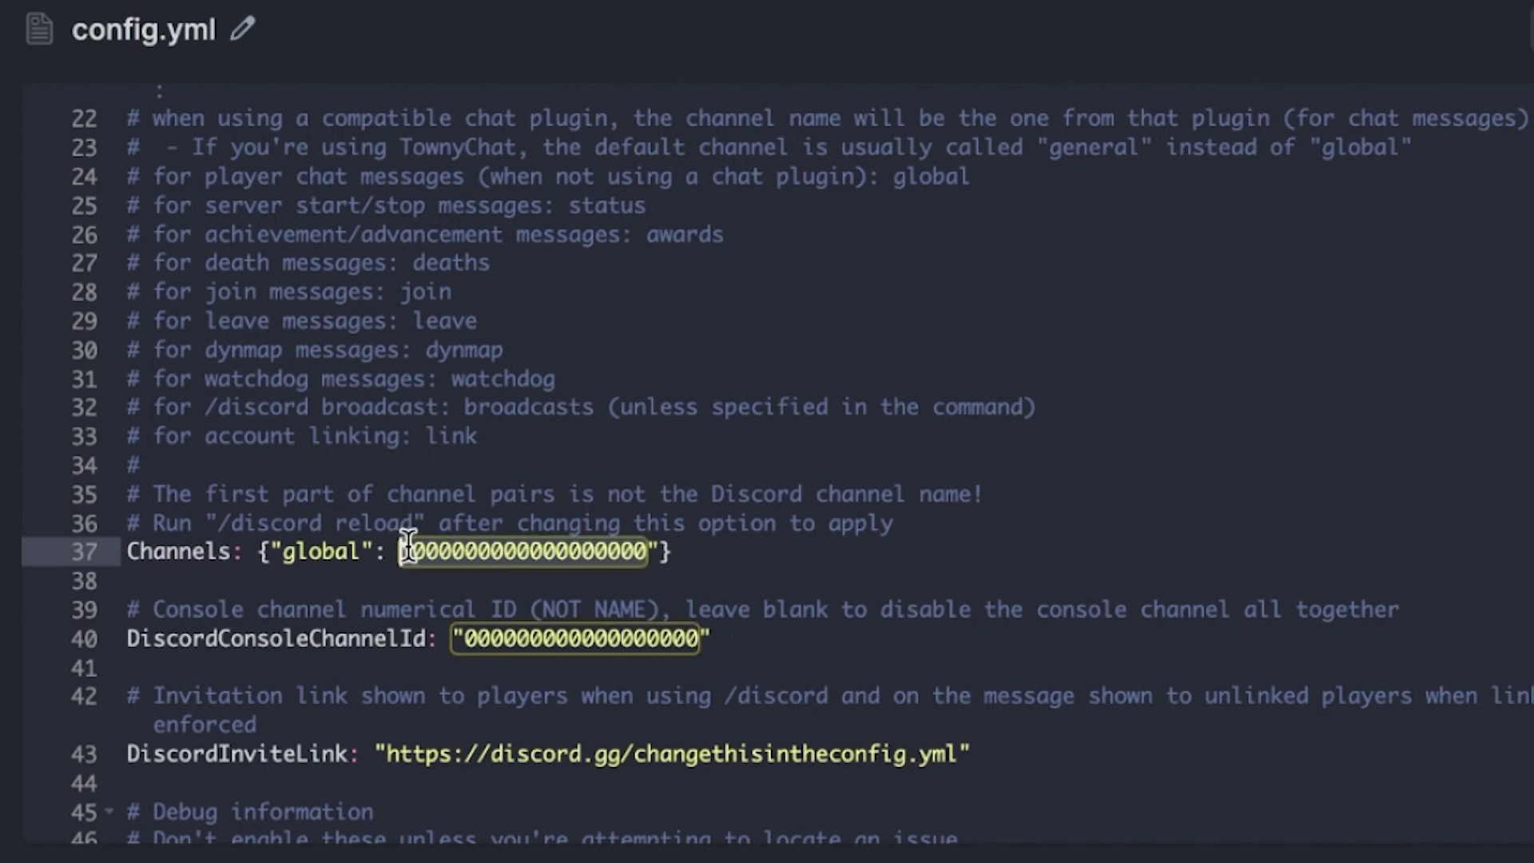
pyautogui.hotkey('ctrl', 'v')
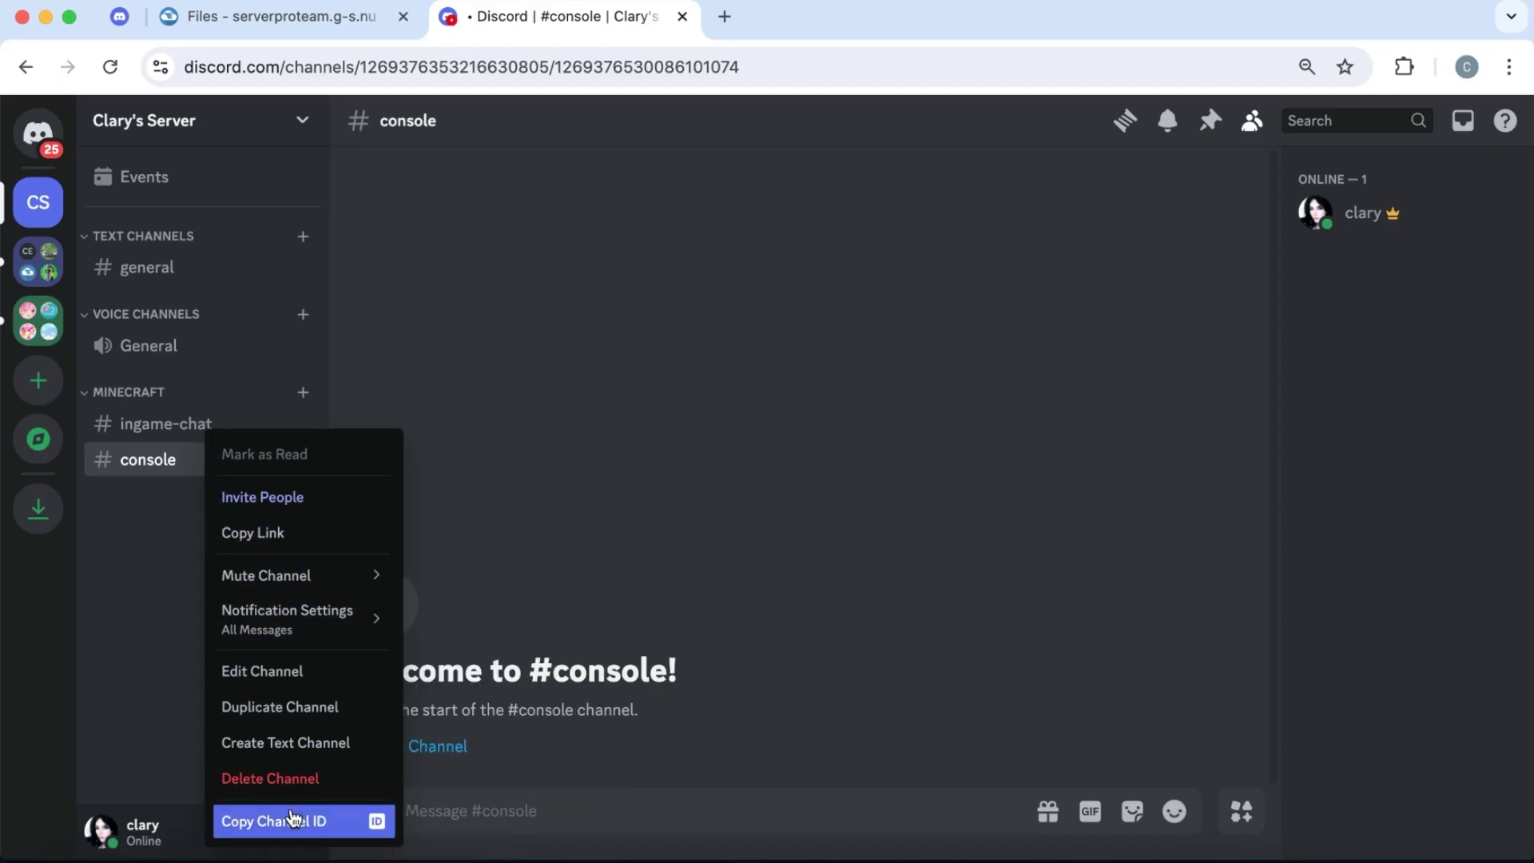
# Paste the console channel ID into line 40 and save config.yml.
pyautogui.click(293, 818)
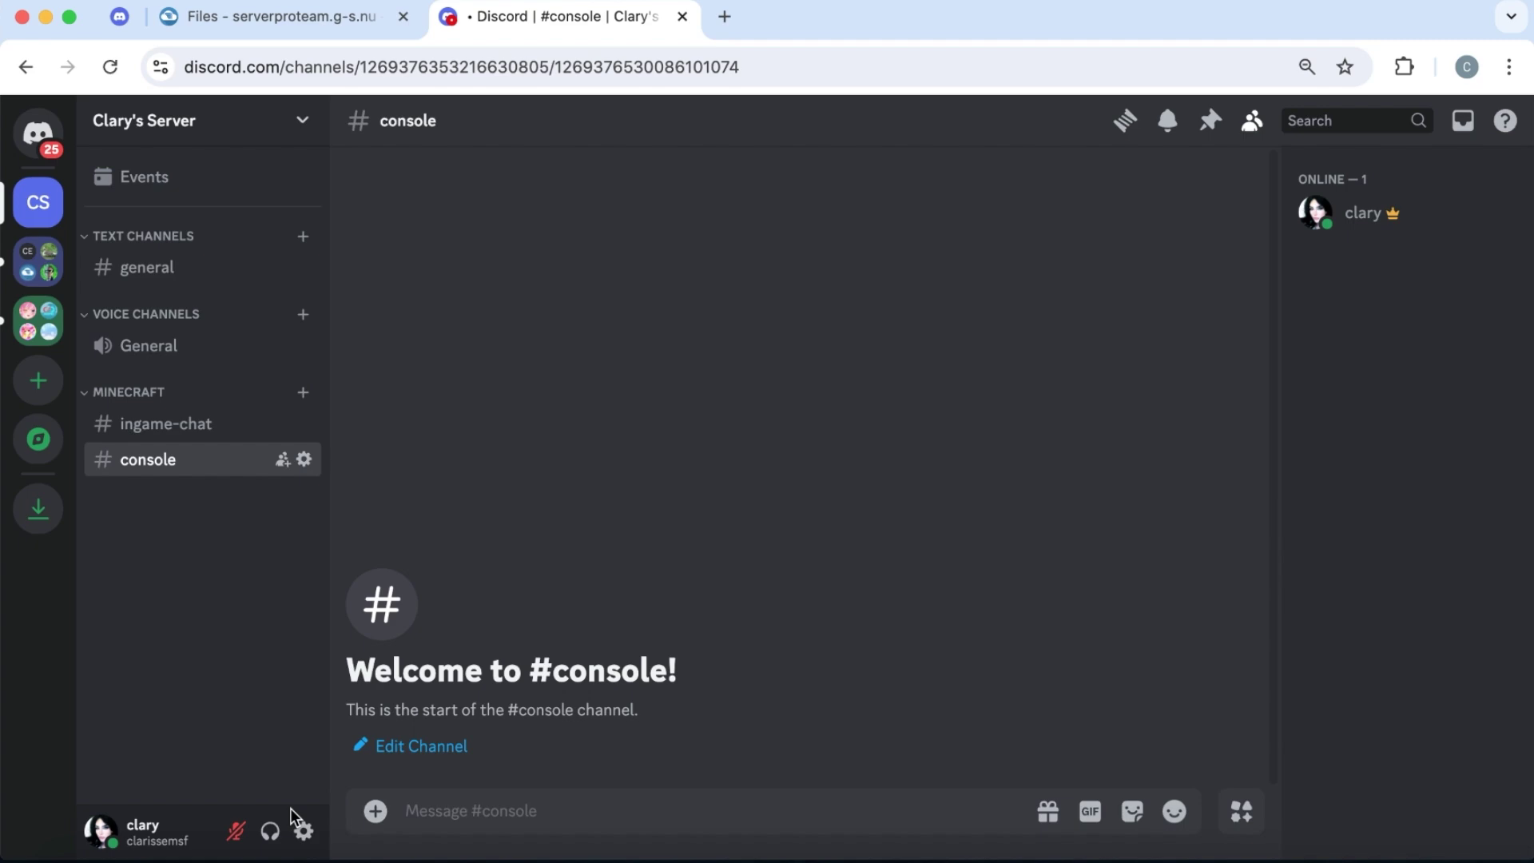
pyautogui.click(327, 14)
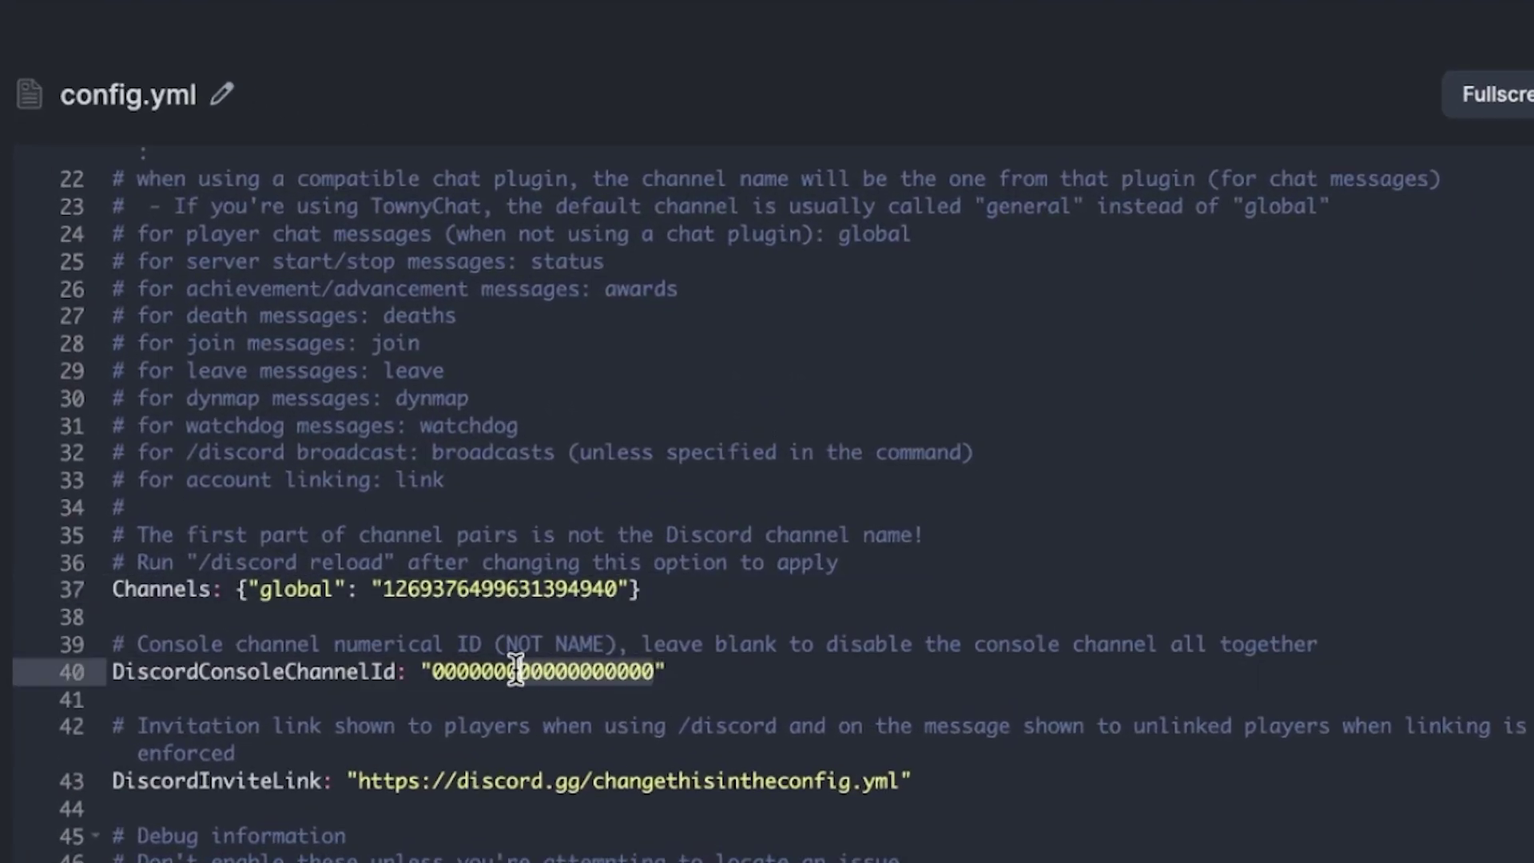
pyautogui.doubleClick(801, 638)
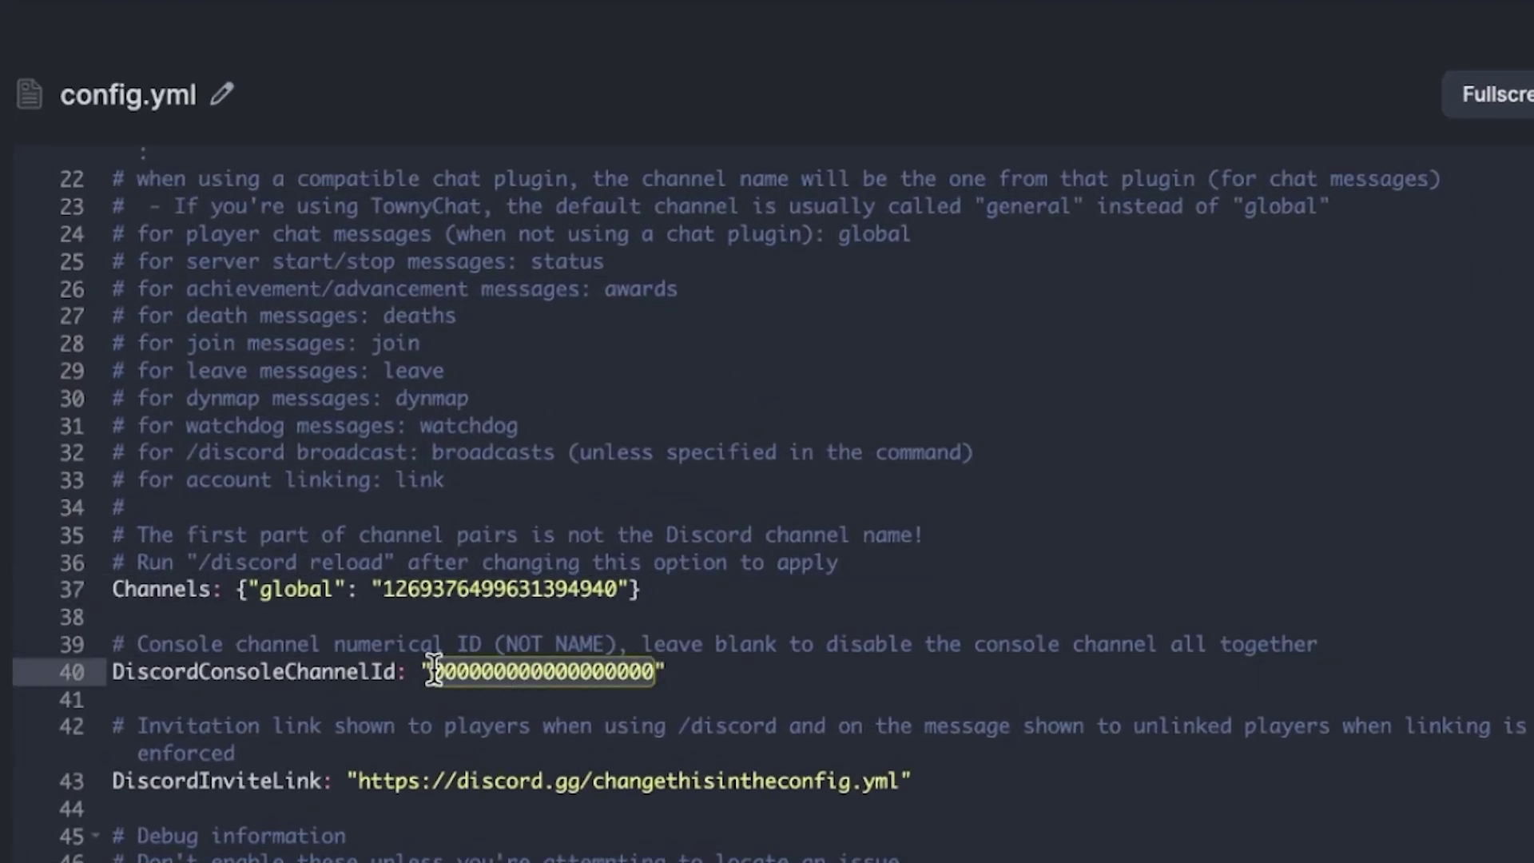
pyautogui.press('super+v')
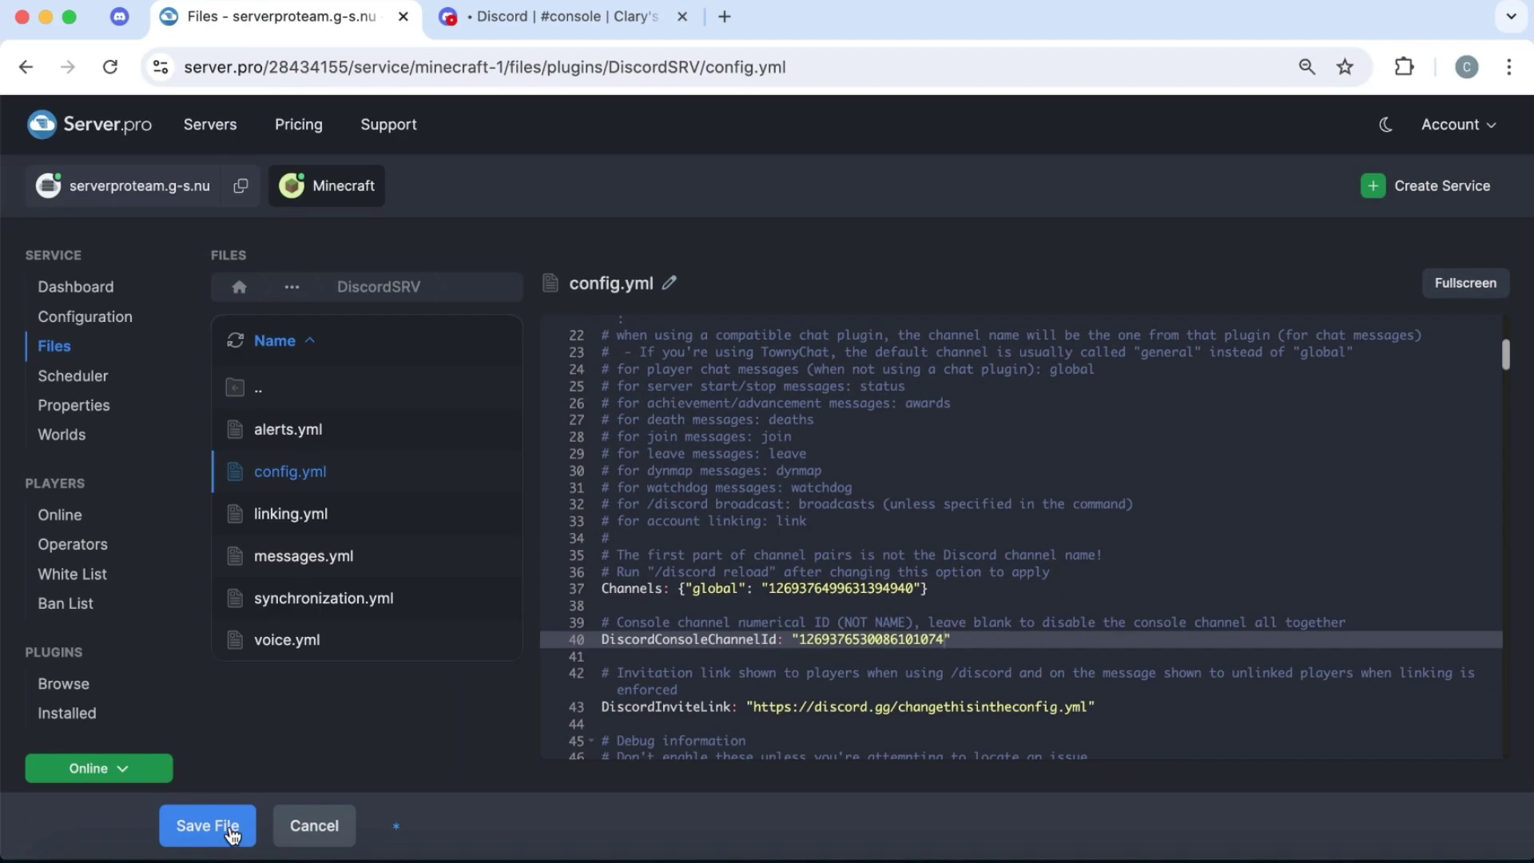
pyautogui.click(228, 826)
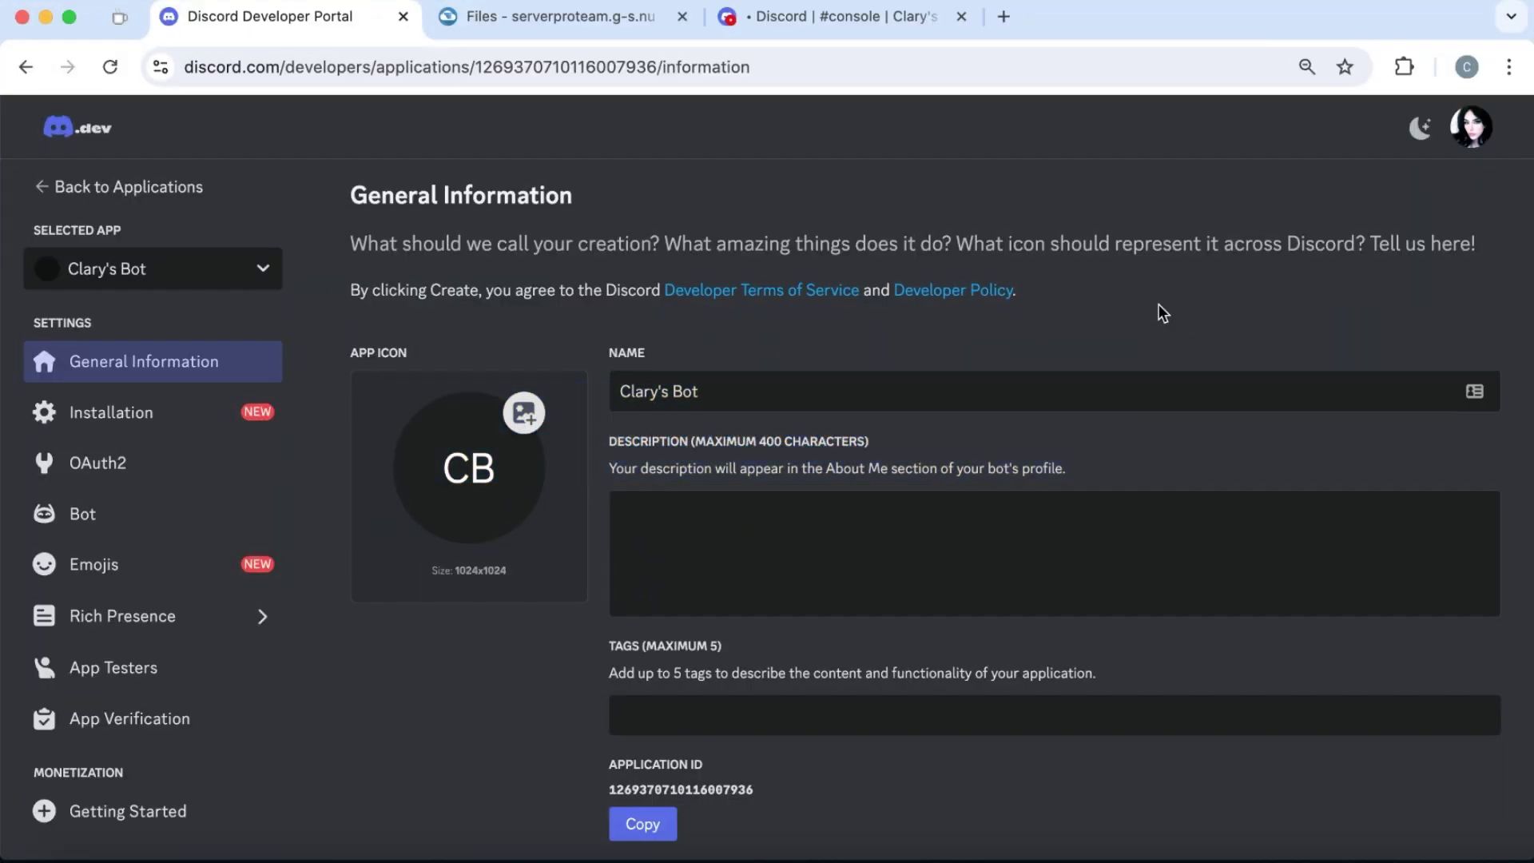
# Copy the Application ID from the bot's General Information page.
pyautogui.scroll(-3, 1159, 304)
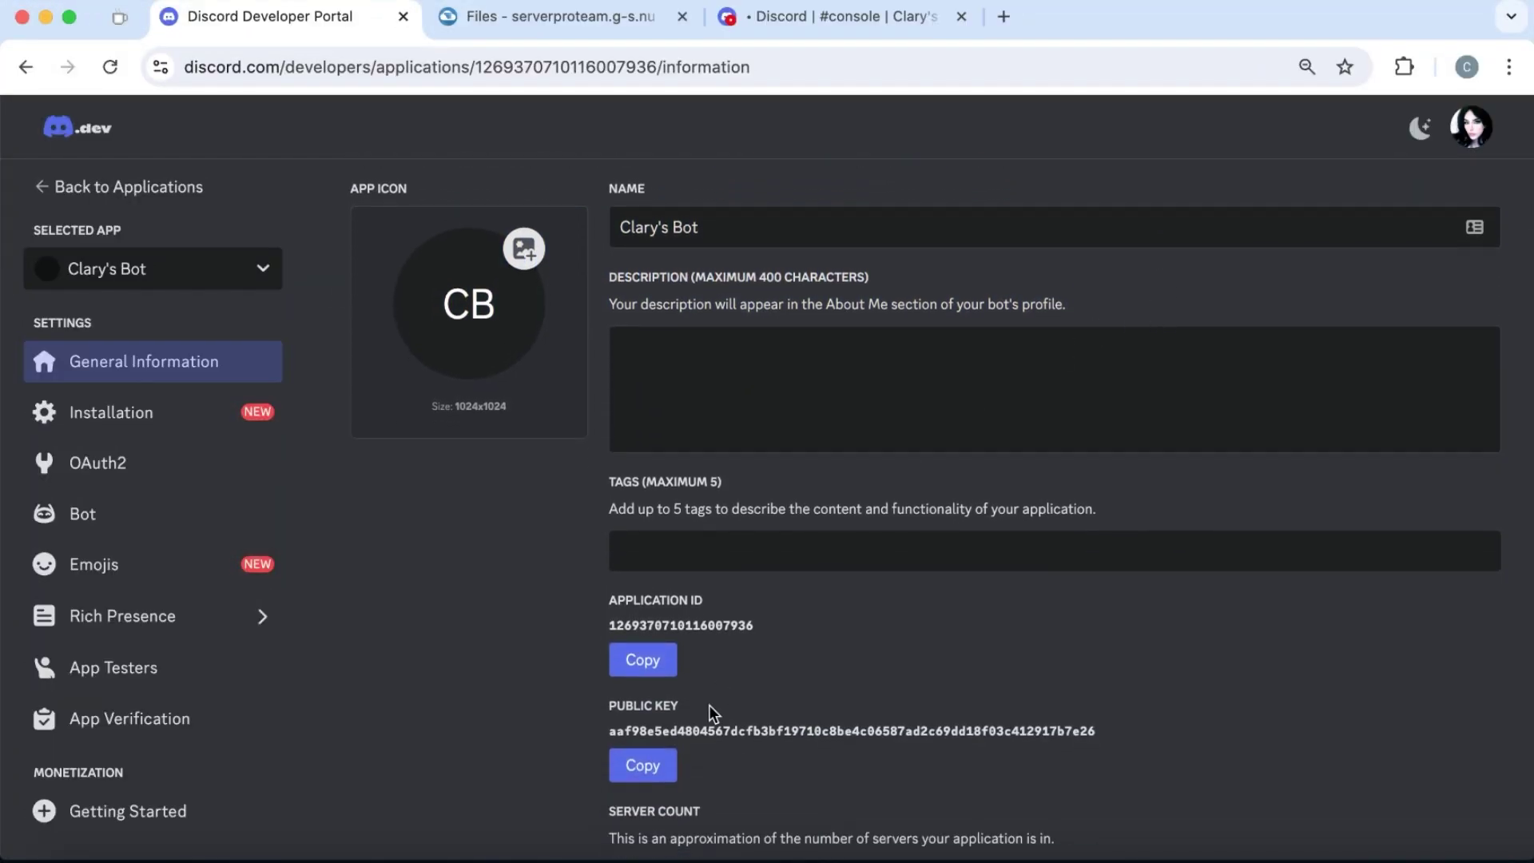
pyautogui.click(660, 660)
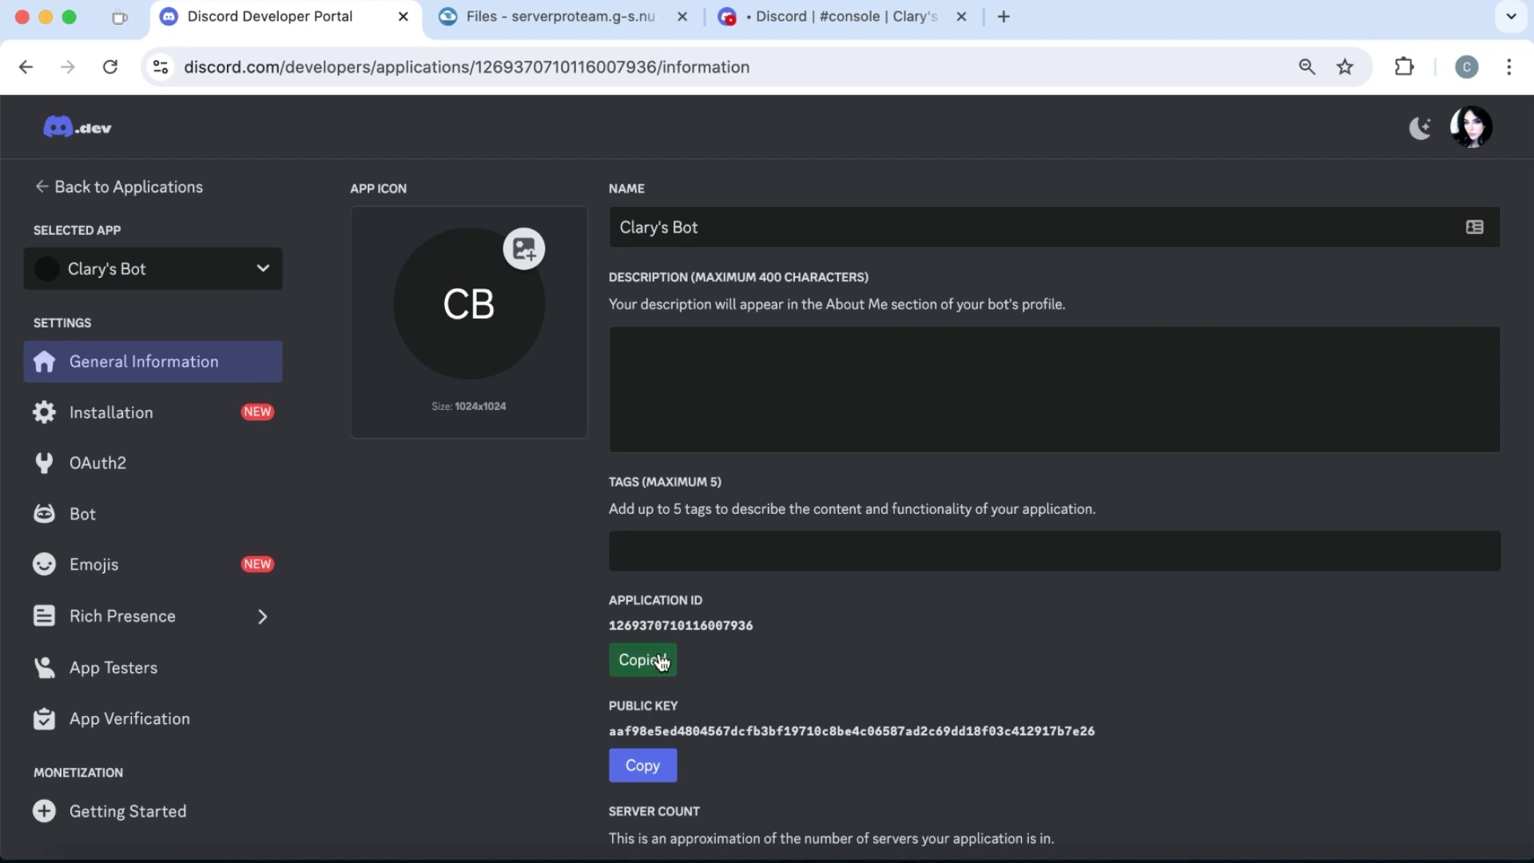
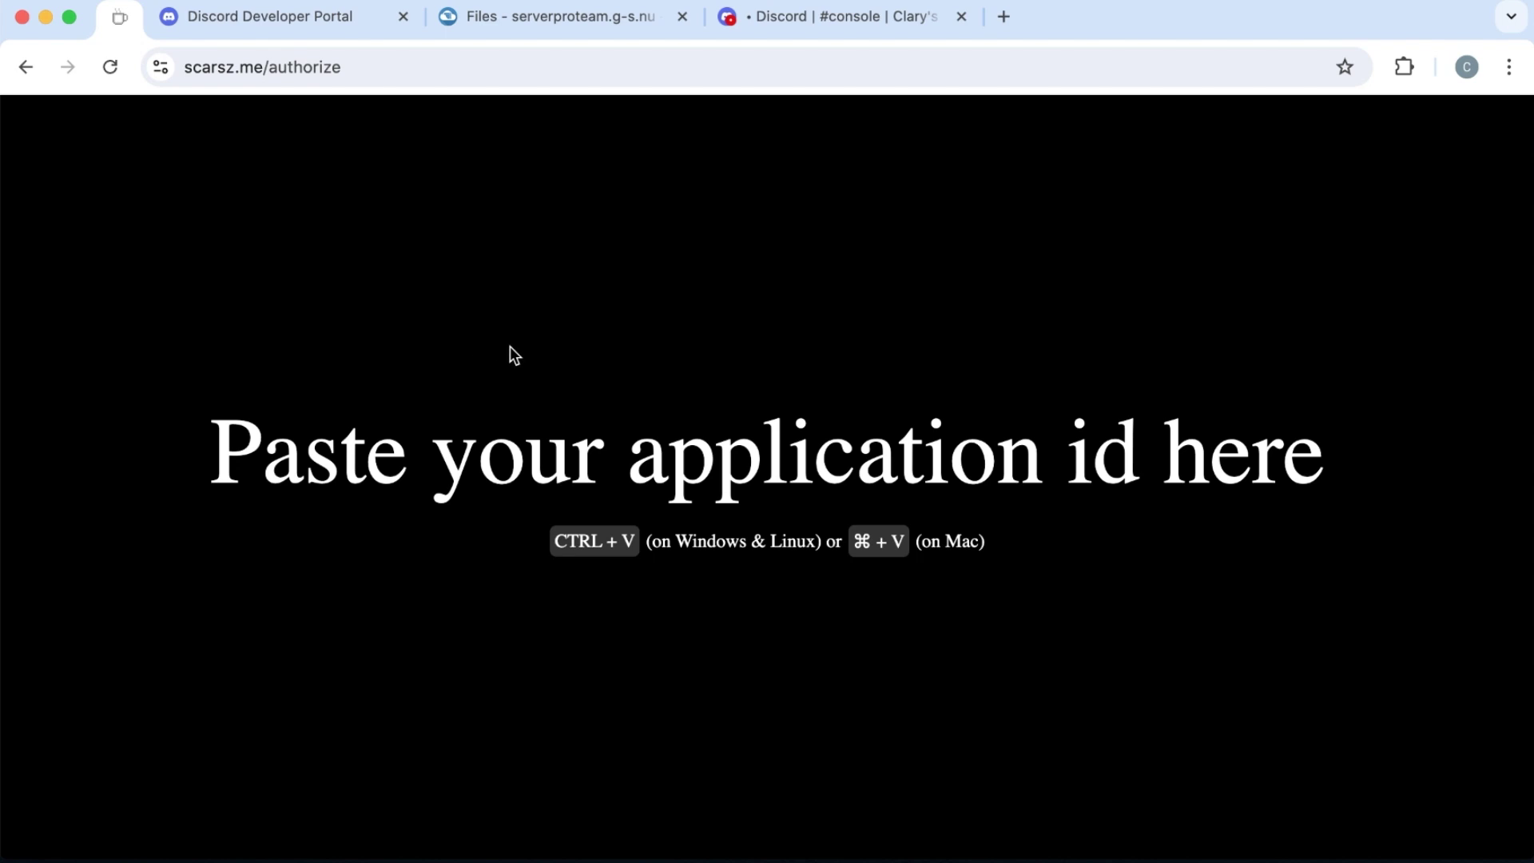
# Authorise the bot into the chosen Discord server using its pasted application id.
pyautogui.press('super+v')
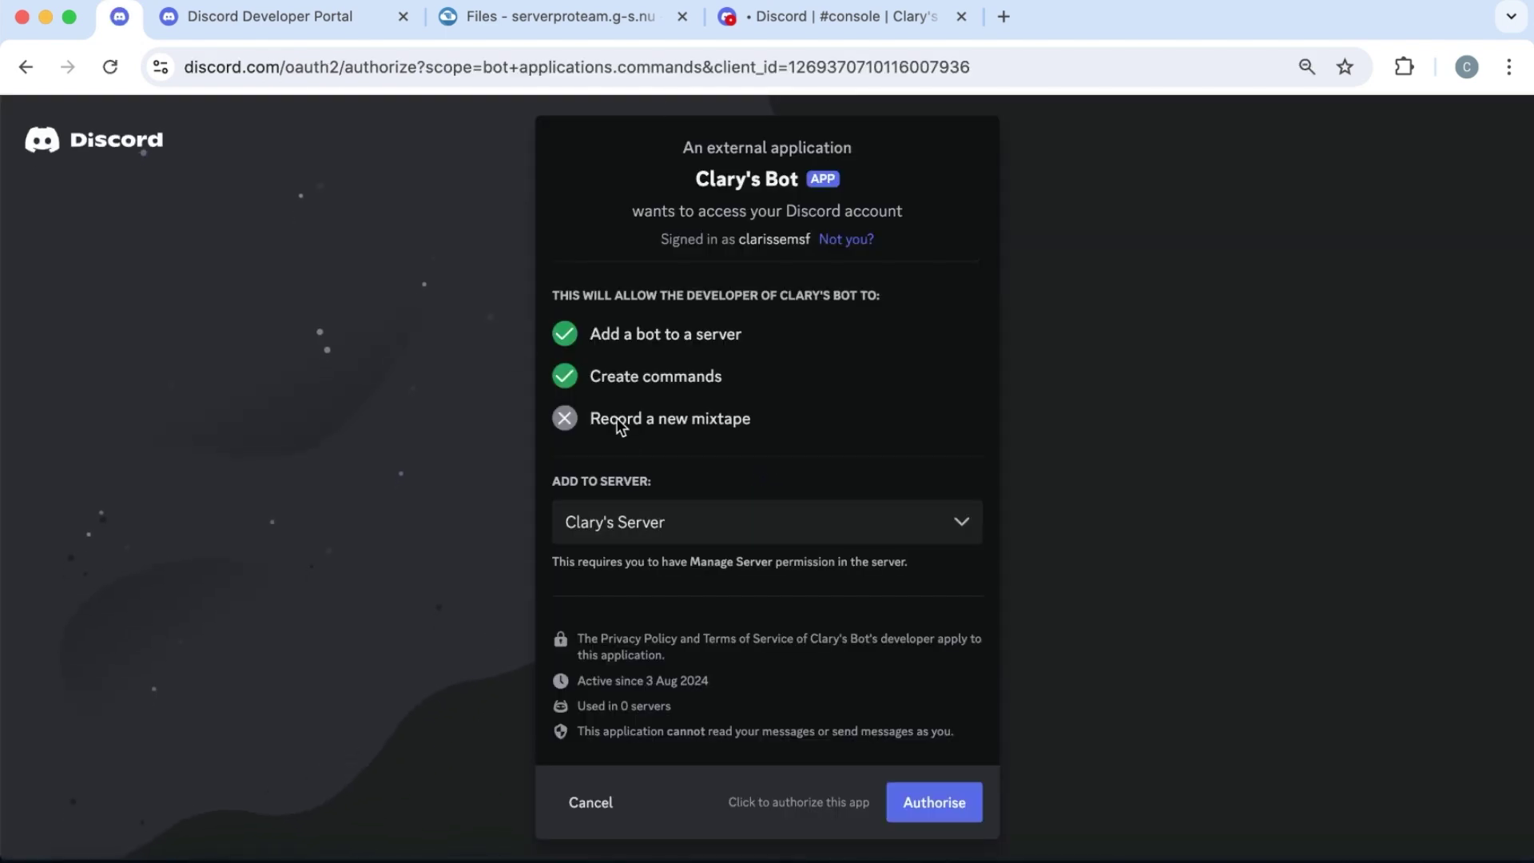
pyautogui.click(631, 527)
pyautogui.click(640, 617)
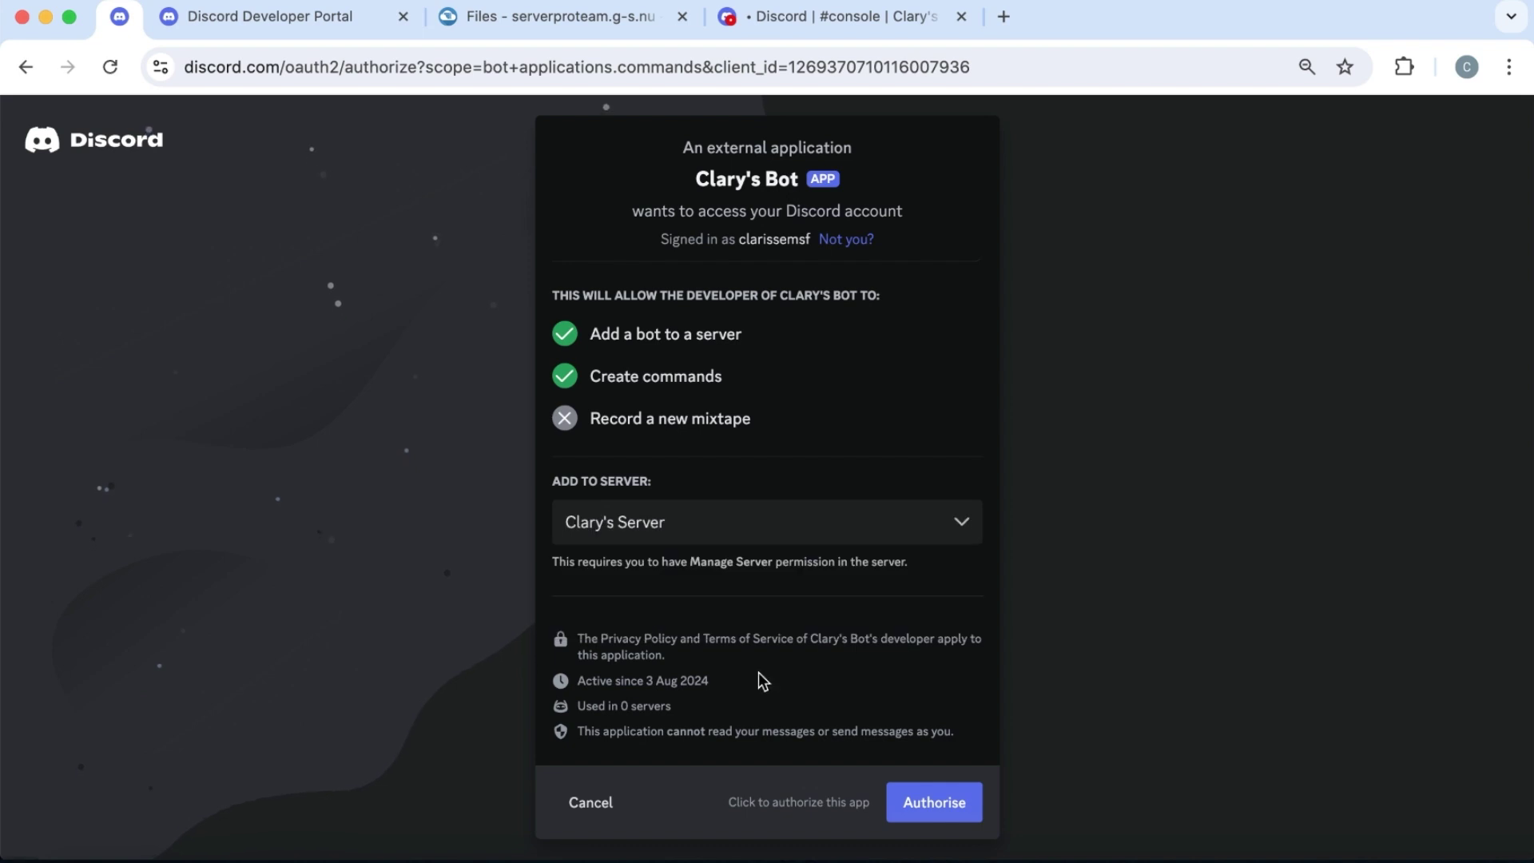
pyautogui.click(921, 806)
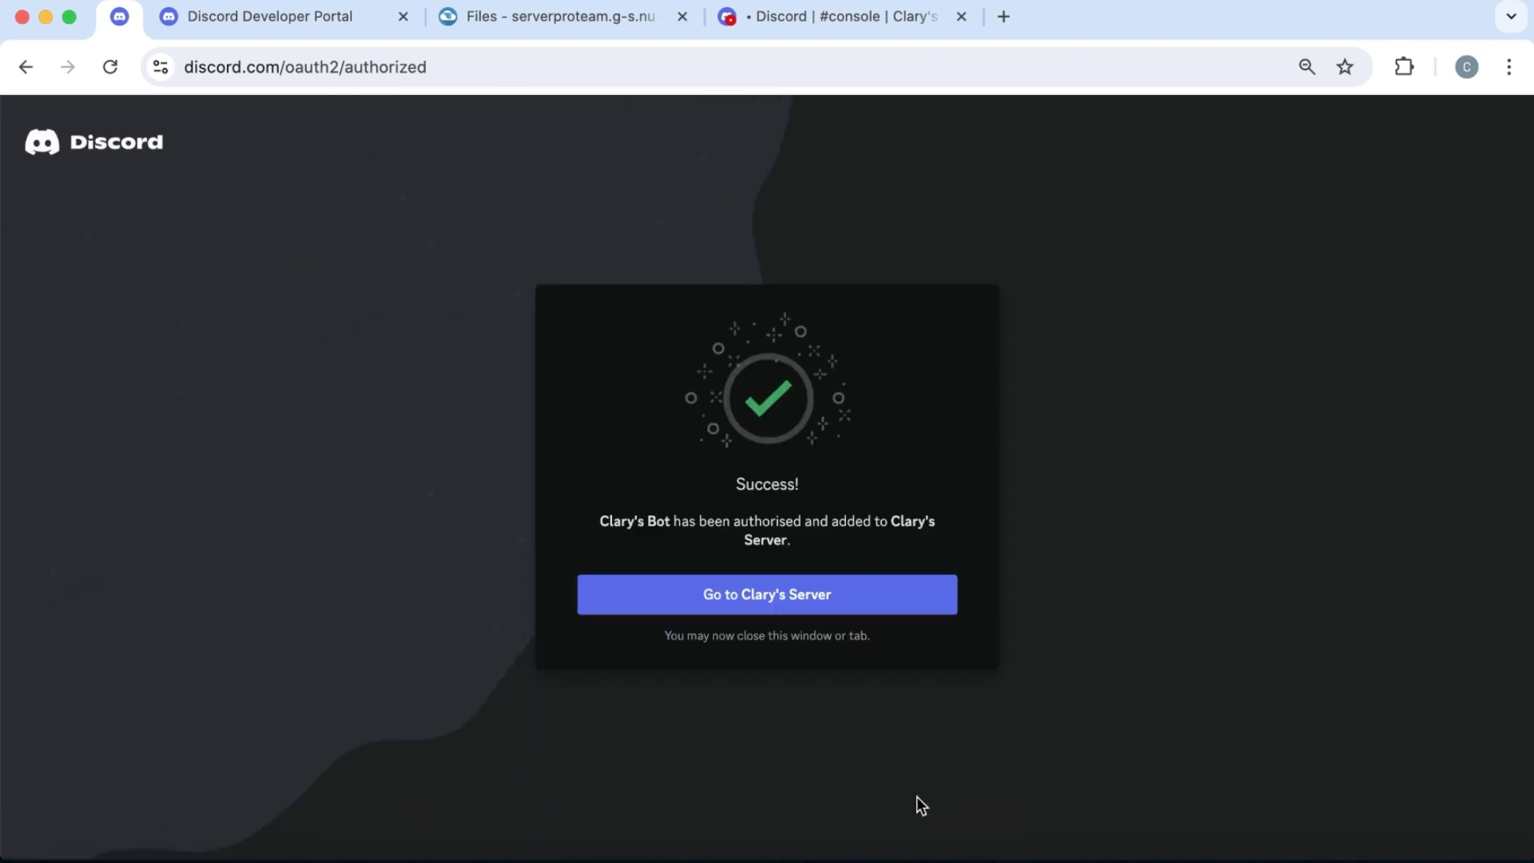
# Go to the server the bot joined and check the bot member's role options.
pyautogui.click(607, 593)
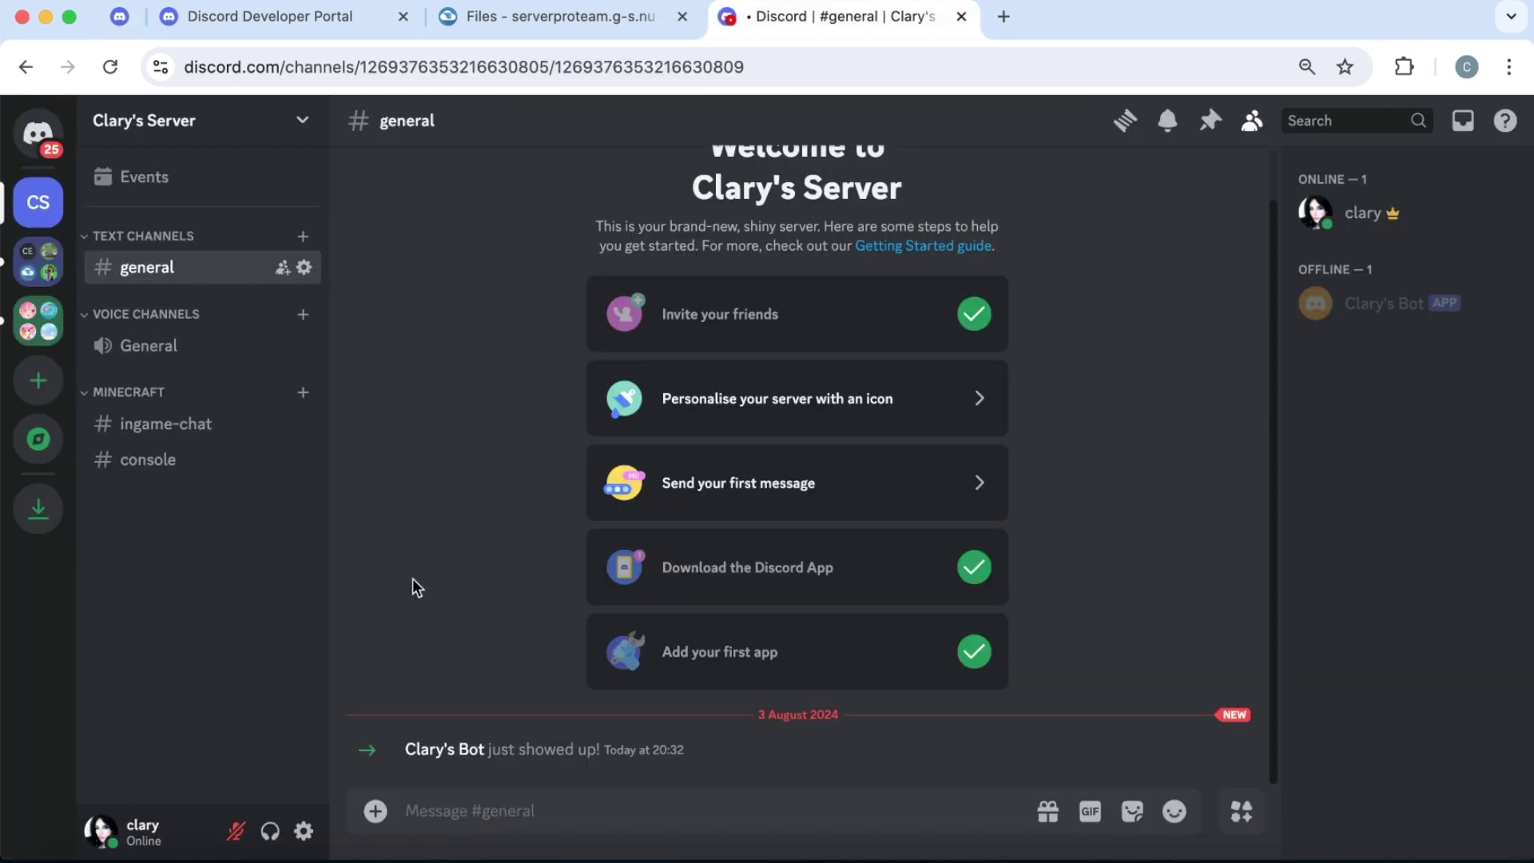
pyautogui.rightClick(1361, 314)
pyautogui.moveTo(1249, 789)
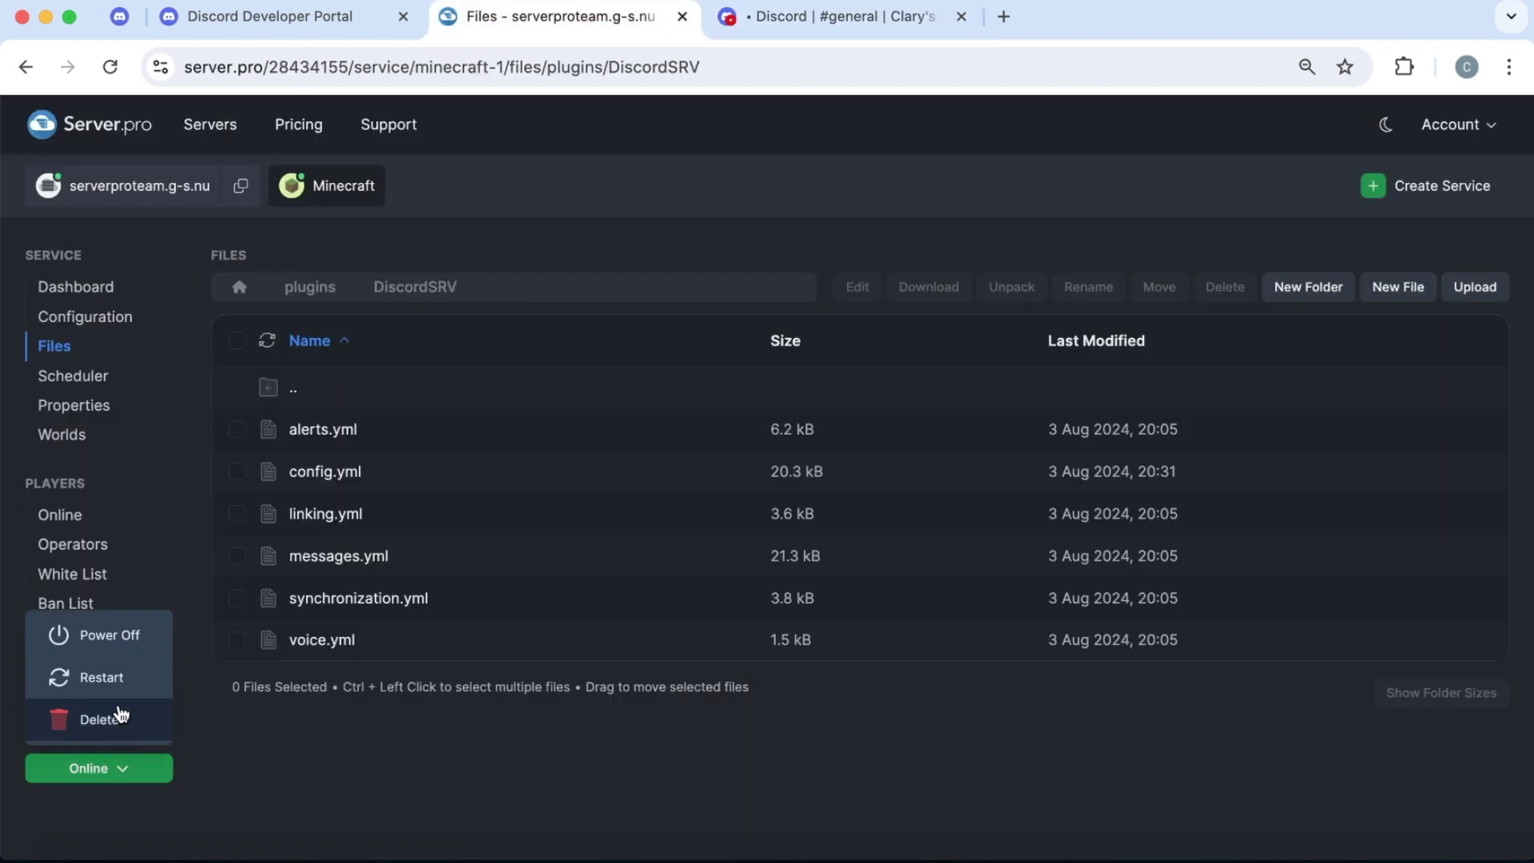
# Restart the Minecraft server, send 'something random' in game chat, and view it in #ingame-chat.
pyautogui.click(119, 678)
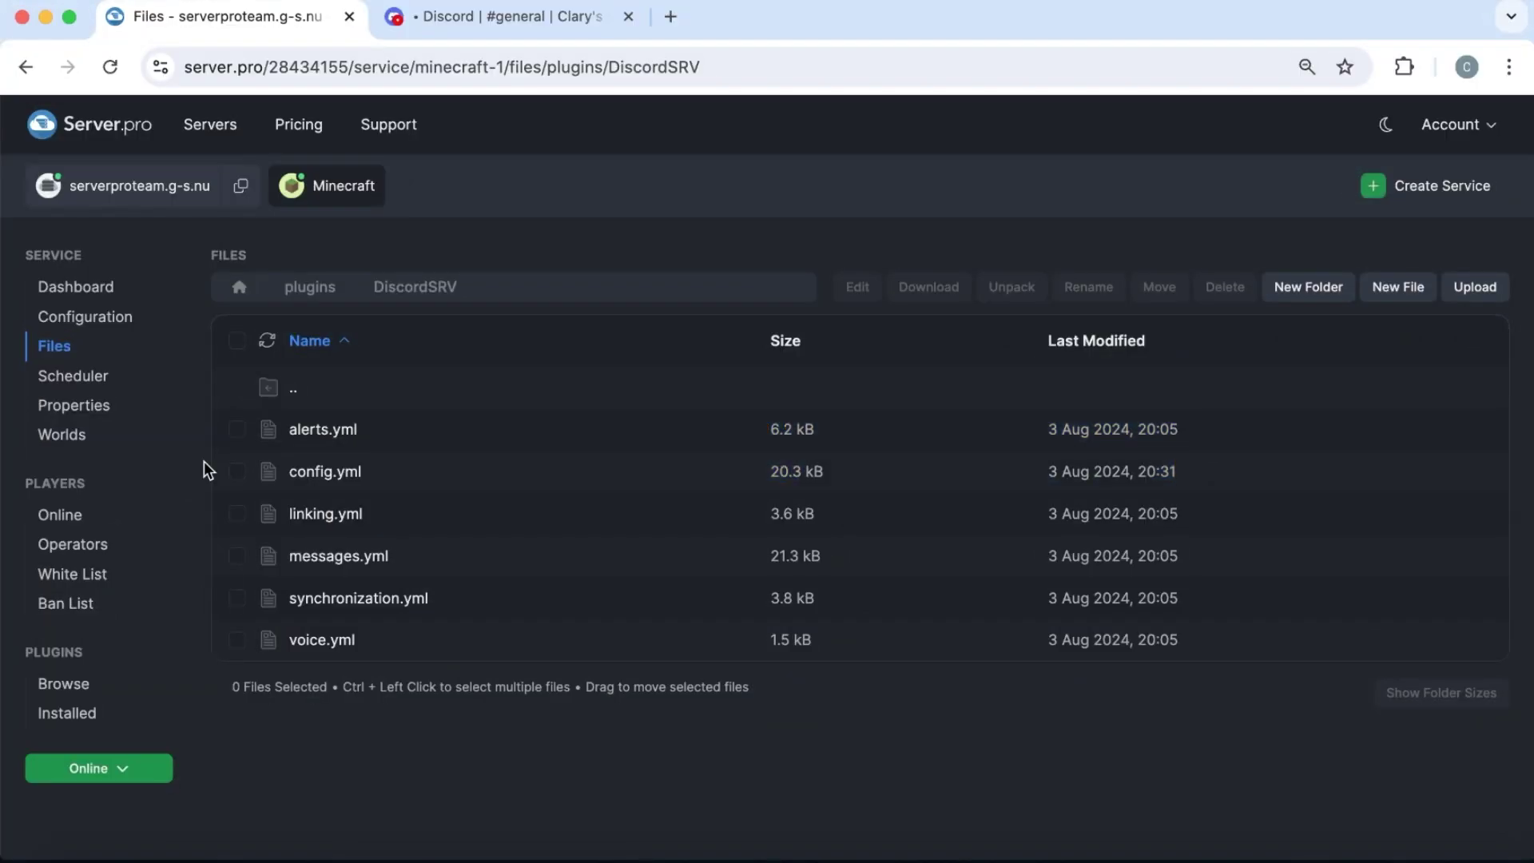
pyautogui.click(241, 187)
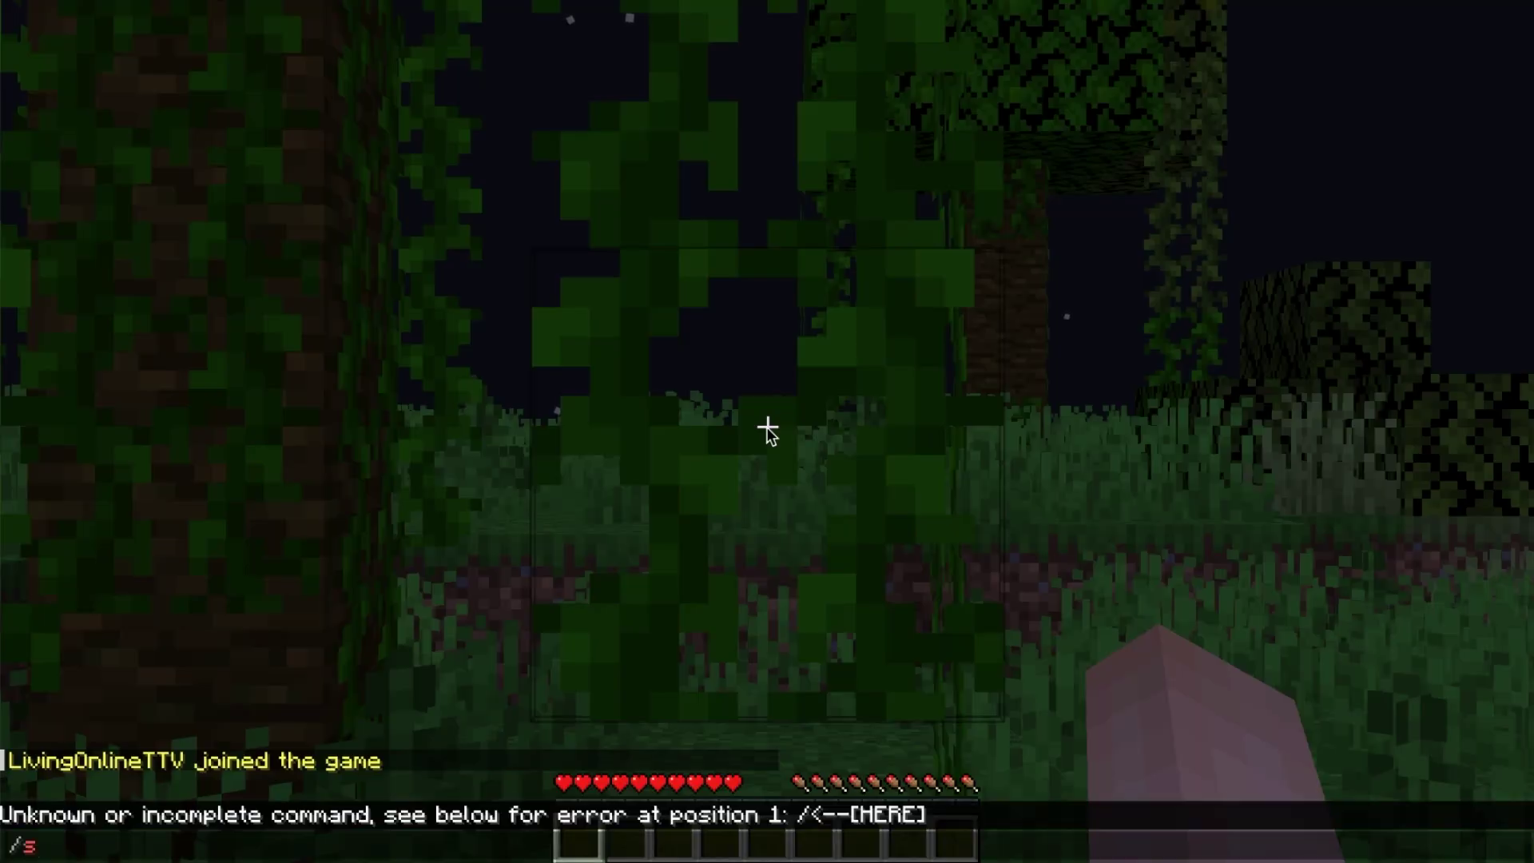
pyautogui.press('BackSpace')
pyautogui.write('something rando')
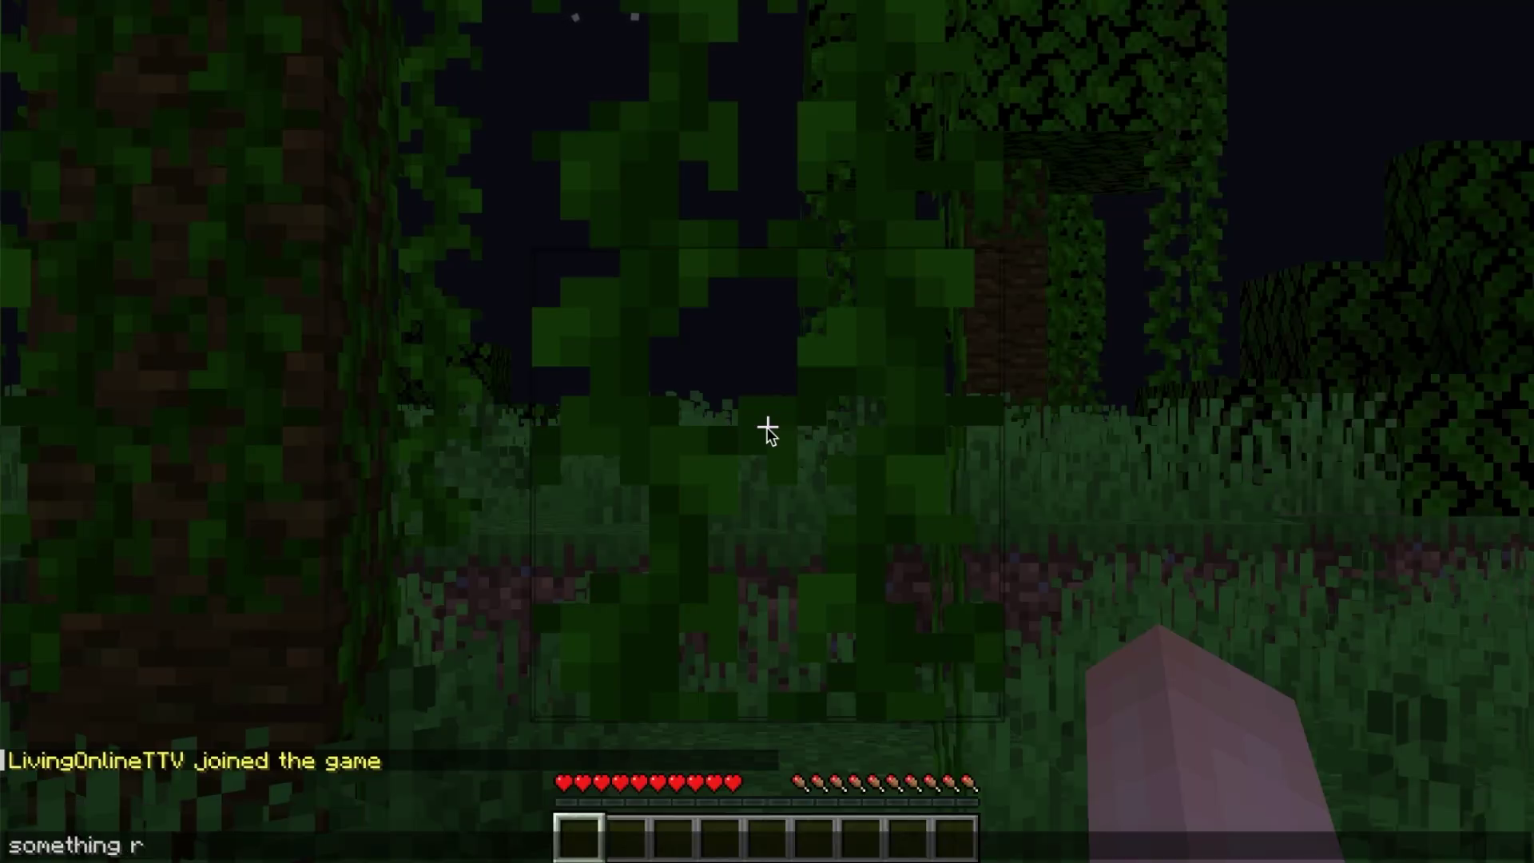
pyautogui.write('m')
pyautogui.press('Return')
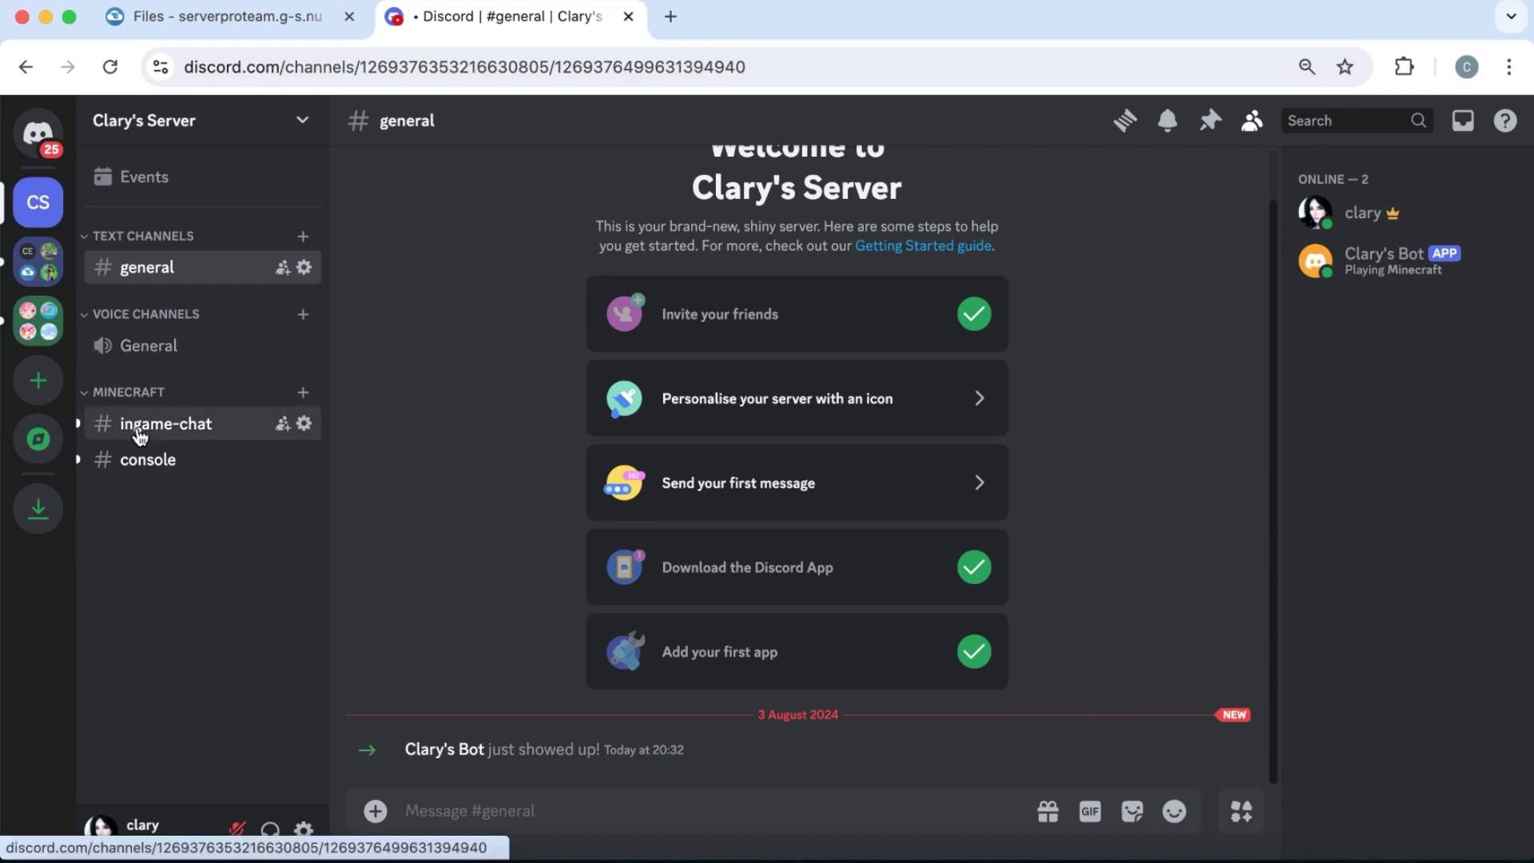
pyautogui.click(139, 431)
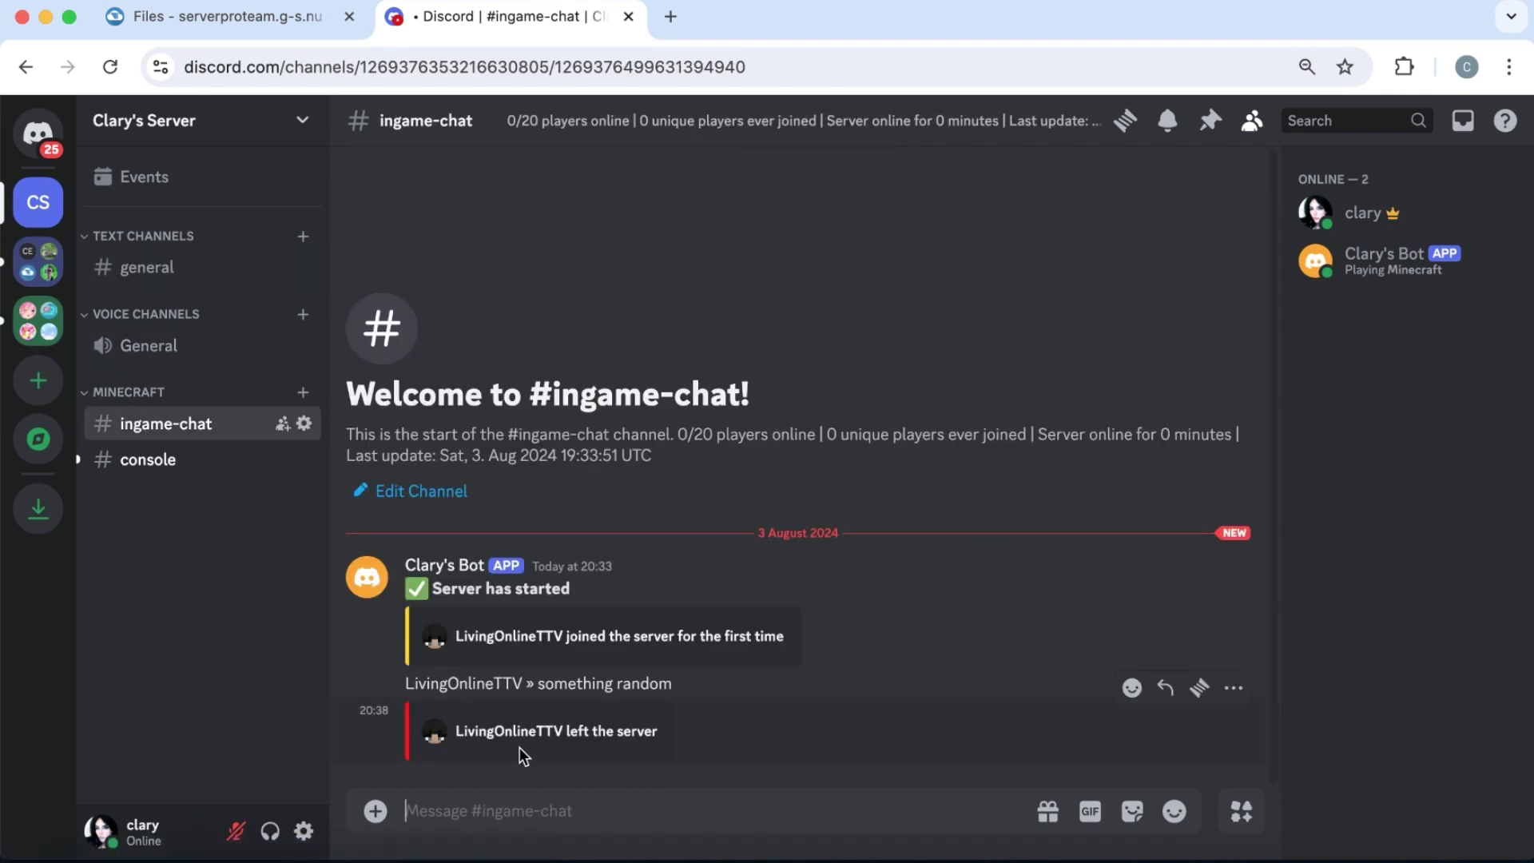